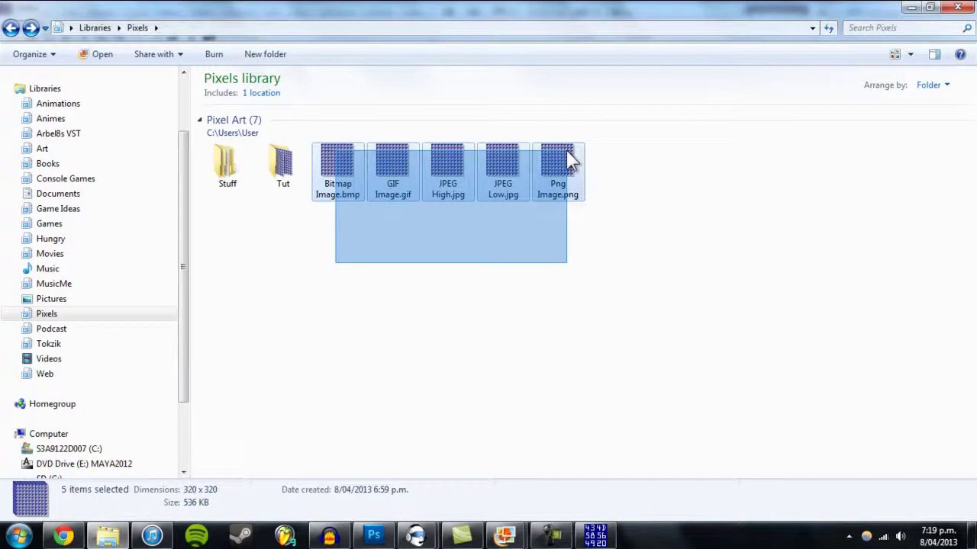
Step: Check the file details of the bitmap, GIF, JPEG and PNG images in the Pixels library
click(569, 232)
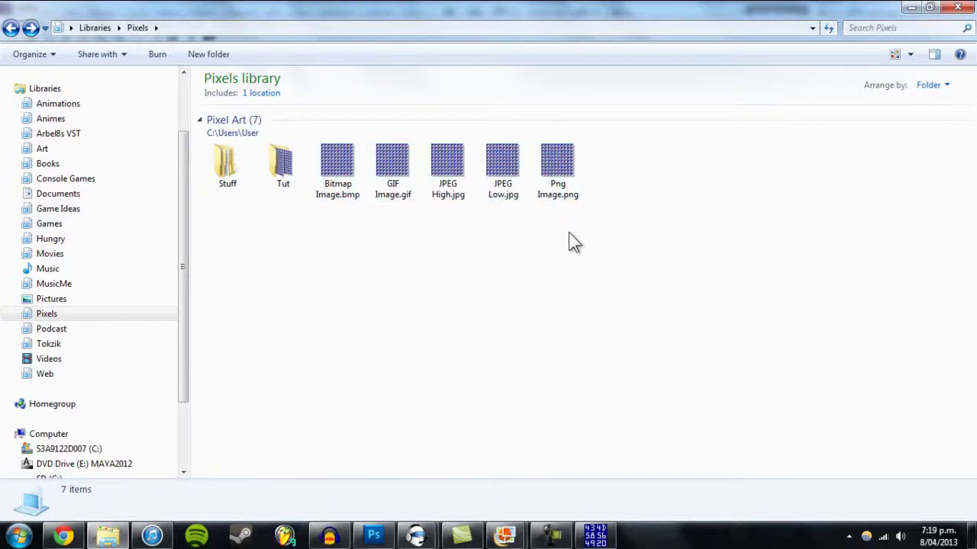
click(339, 179)
click(393, 179)
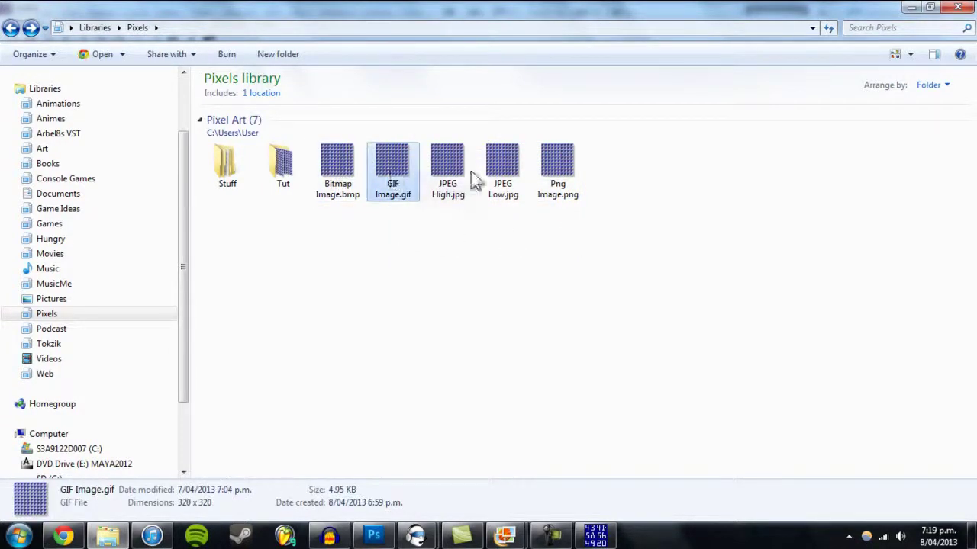
click(500, 182)
click(536, 182)
click(336, 169)
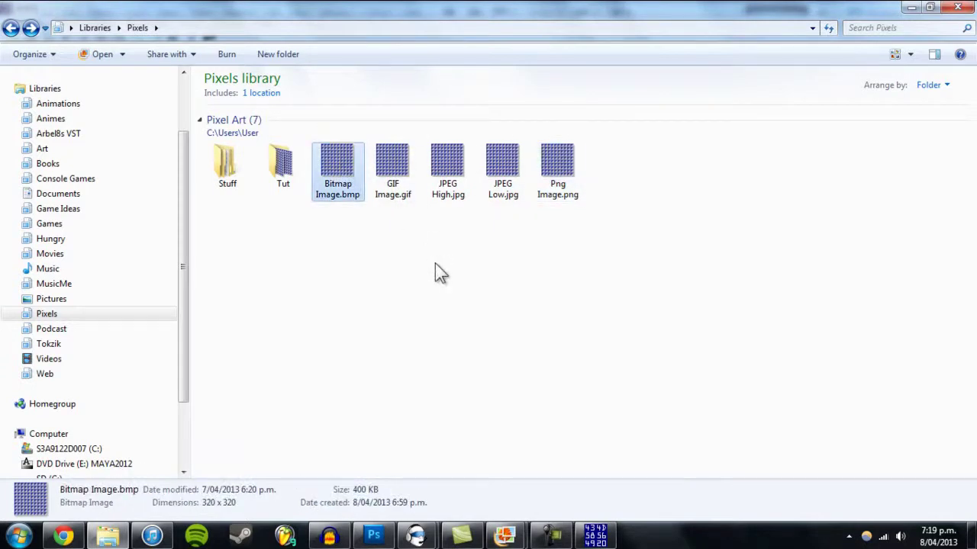
click(435, 269)
Step: Switch to XVI32 and open Bitmap Image.bmp from the Pixel Art folder
click(596, 534)
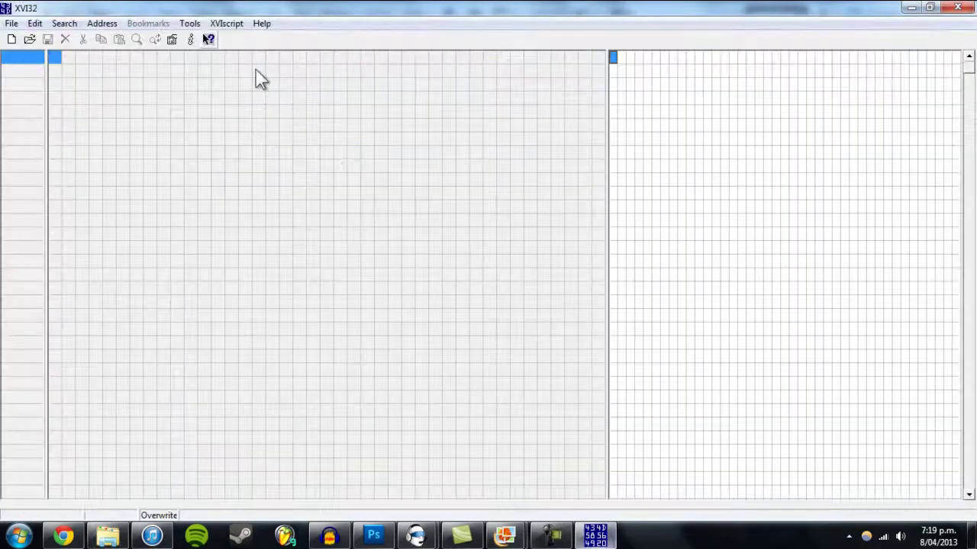
click(11, 23)
click(35, 55)
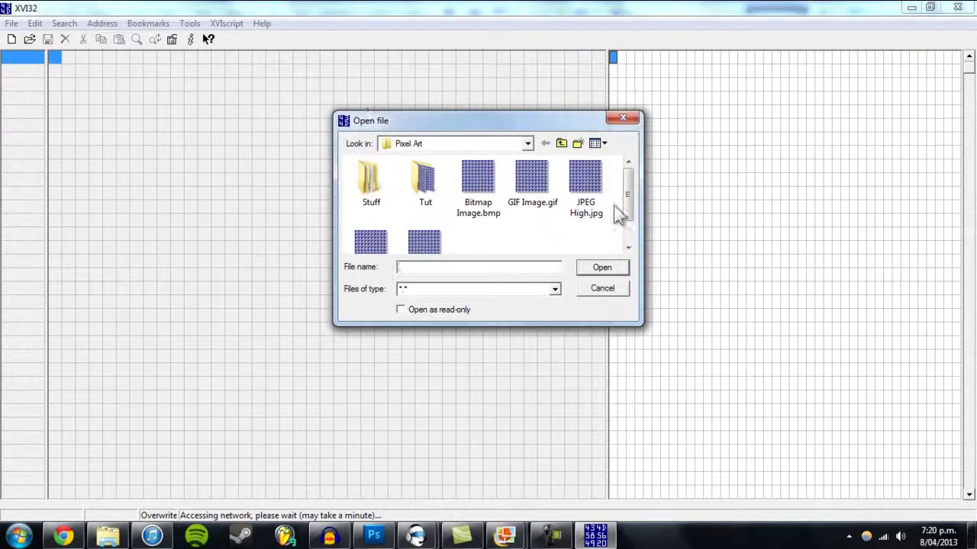
mouse_move(630, 218)
mouse_down()
mouse_move(634, 240)
mouse_move(633, 210)
mouse_up()
double_click(476, 172)
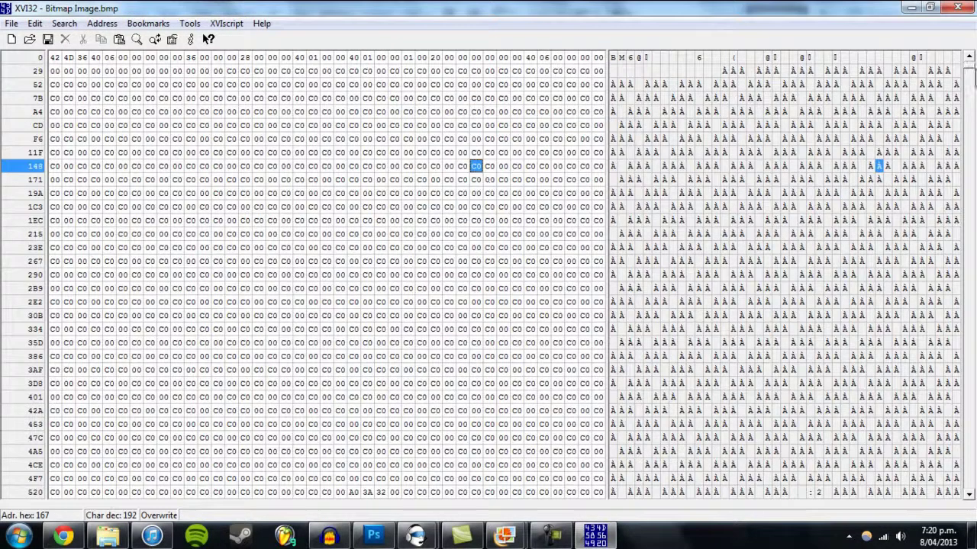
Step: Examine the repeating three colour bytes A0, 3A and 32 in row 90C8 of the bitmap's hex data
drag(970, 76, 970, 113)
click(847, 137)
scroll(912, 131, up, 4)
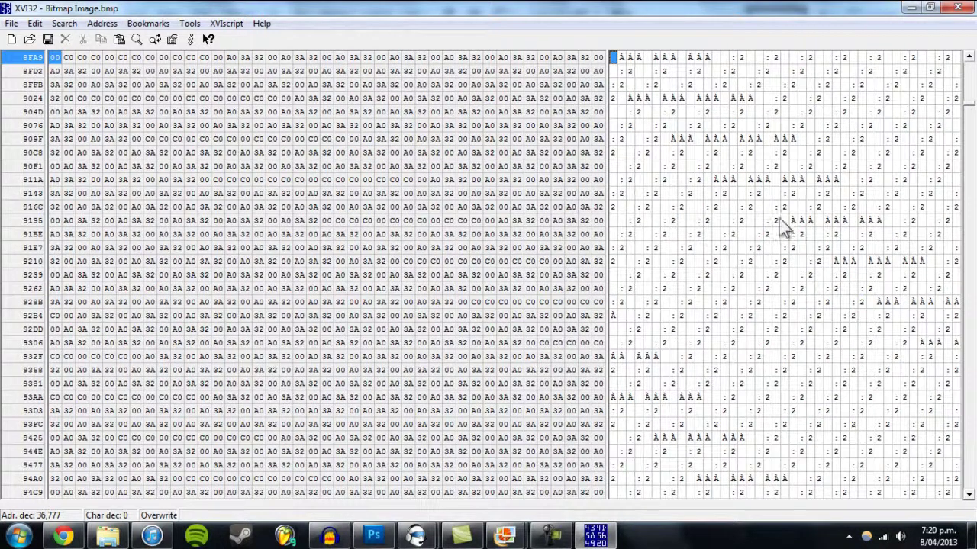
key(Down)
key(Down)
key(Down)
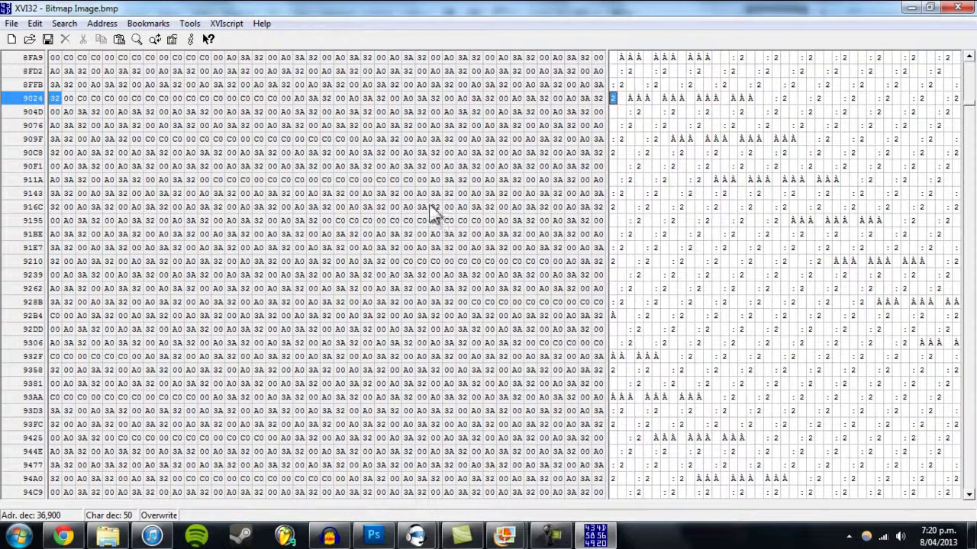
click(245, 151)
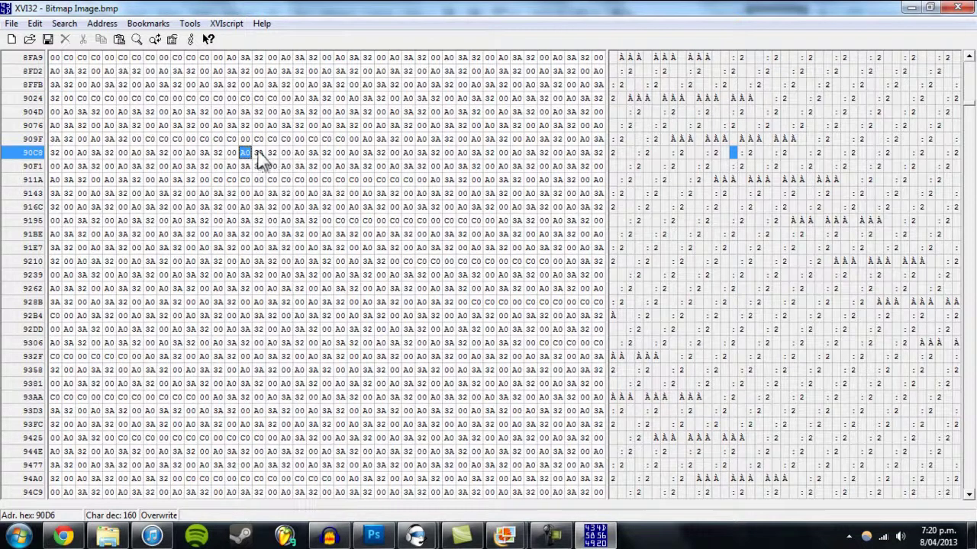
click(262, 153)
click(271, 154)
click(270, 155)
click(247, 154)
click(262, 155)
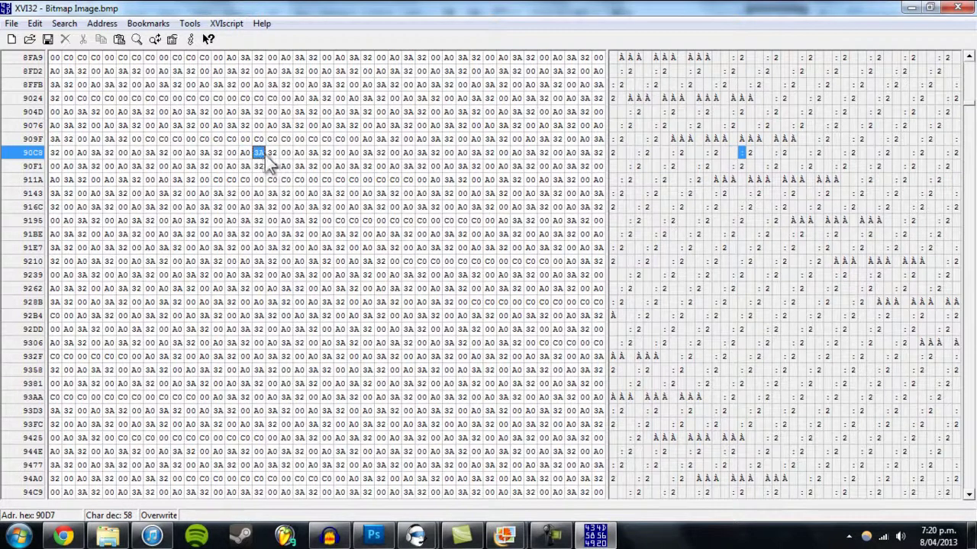
click(258, 153)
click(271, 153)
click(258, 153)
click(245, 154)
click(245, 153)
click(258, 153)
click(245, 154)
click(258, 153)
click(272, 153)
click(245, 154)
click(258, 154)
click(272, 154)
click(257, 154)
click(245, 154)
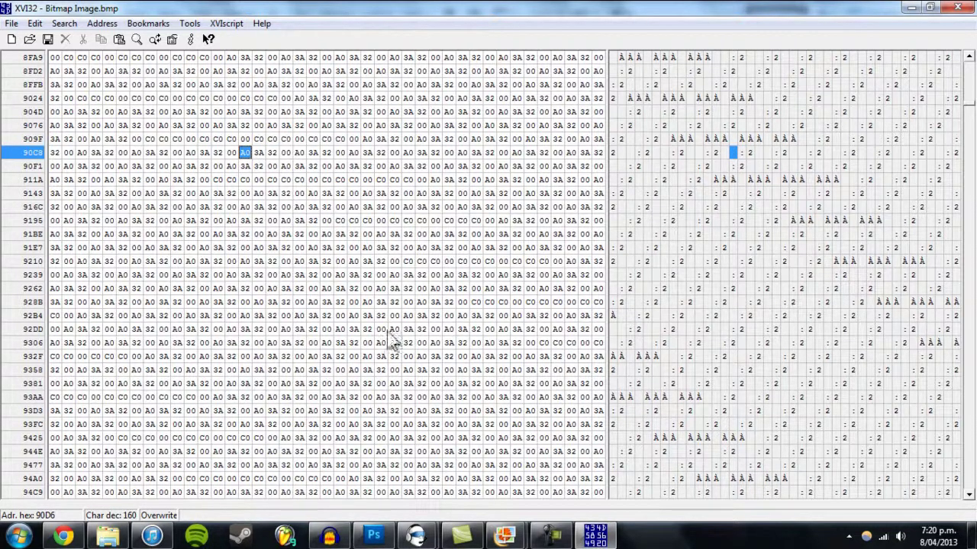
Step: Switch to Photoshop, sample the blue of a triangle with the Eyedropper and check its hex code in the Color Picker
click(374, 536)
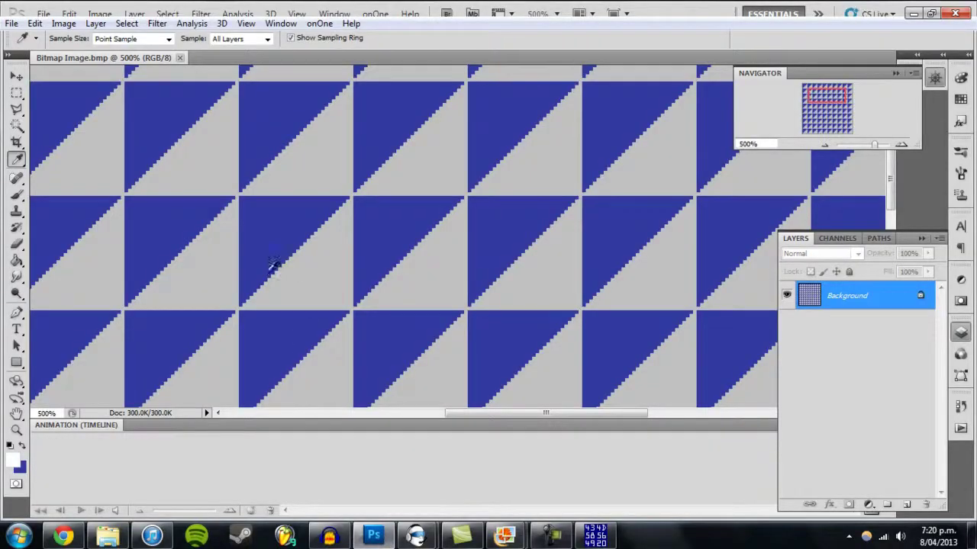
click(384, 119)
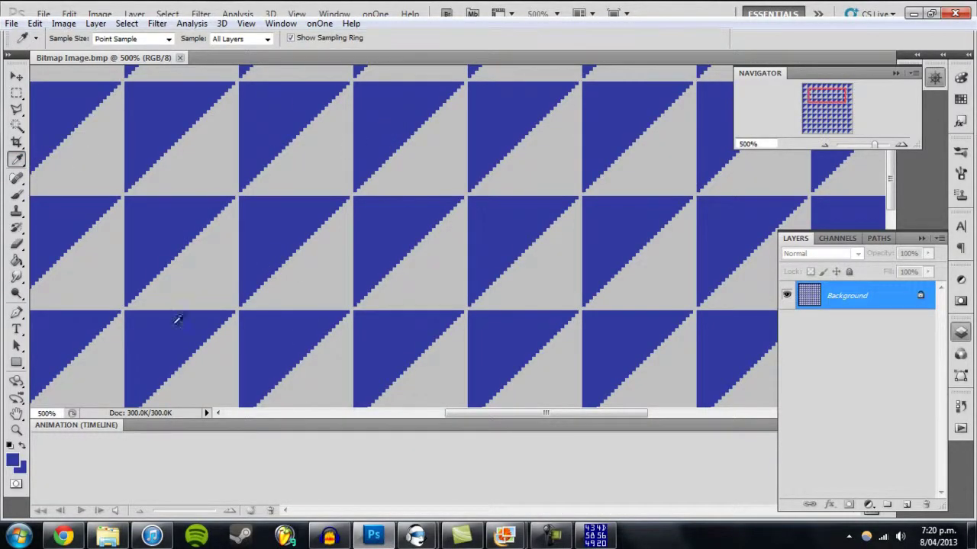
click(14, 462)
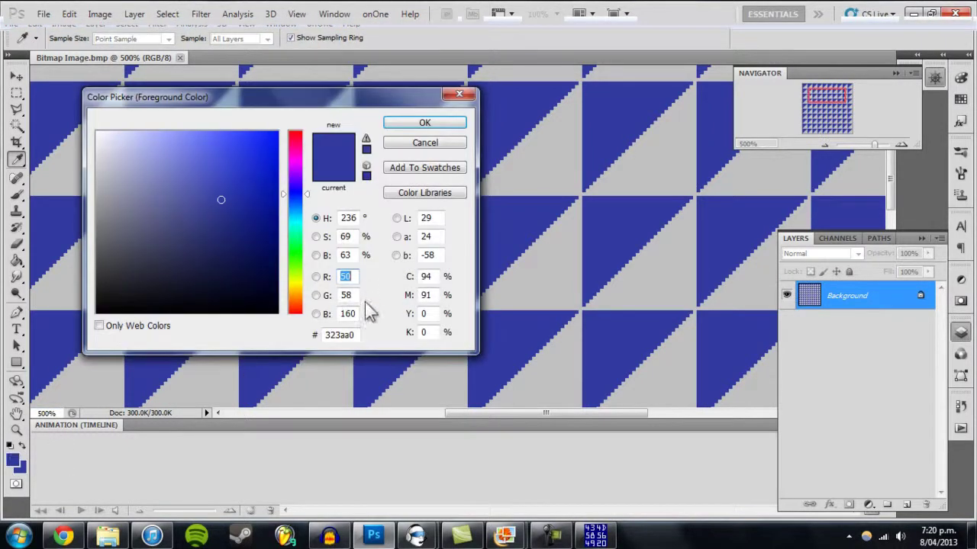
drag(348, 337, 323, 338)
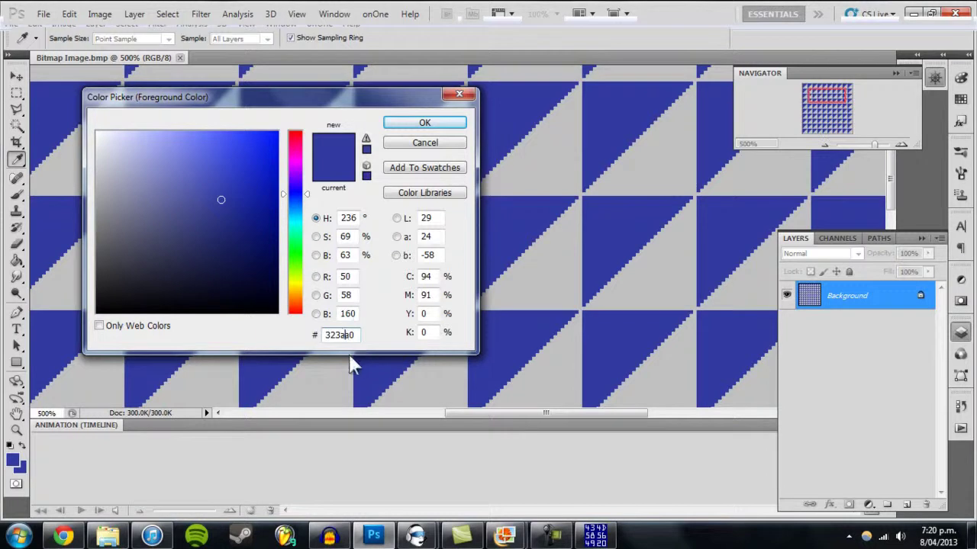
click(447, 129)
Step: Return to XVI32 and compare the colour code with bytes 32, 3A and A0 in row 90C8, reading them in reverse order
click(591, 534)
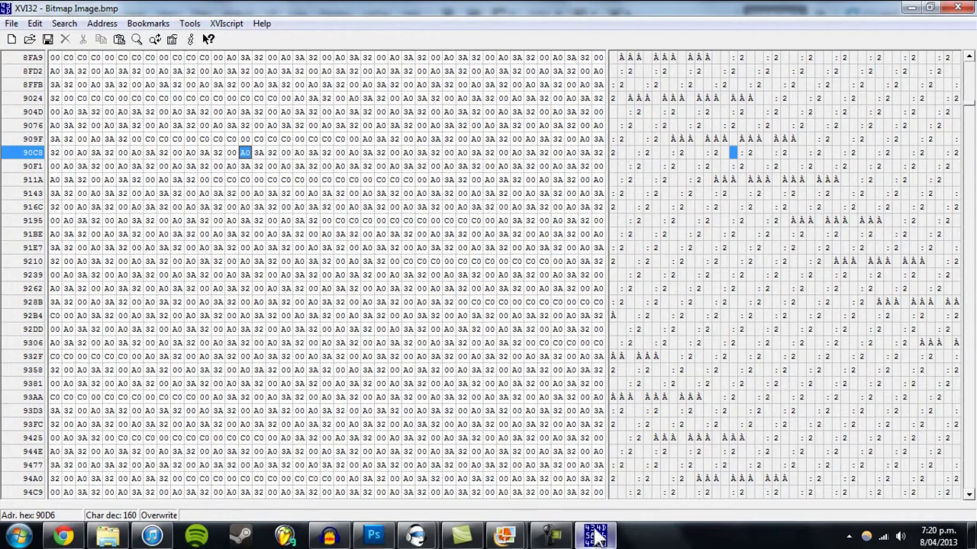
click(218, 152)
click(203, 153)
click(190, 152)
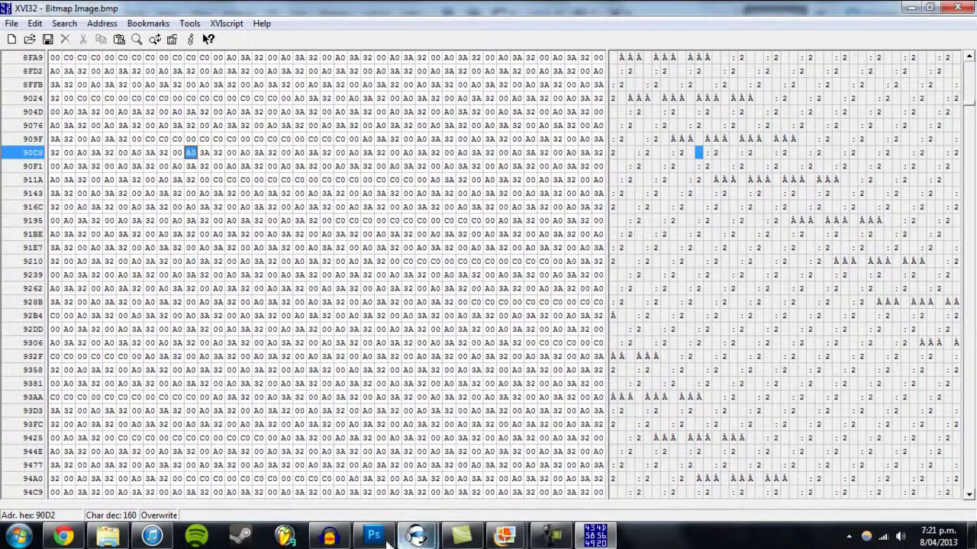
Step: Replace all hex bytes 3A with C4 from the cursor onward, further down in the data, and save the bitmap
drag(967, 108, 968, 122)
click(161, 195)
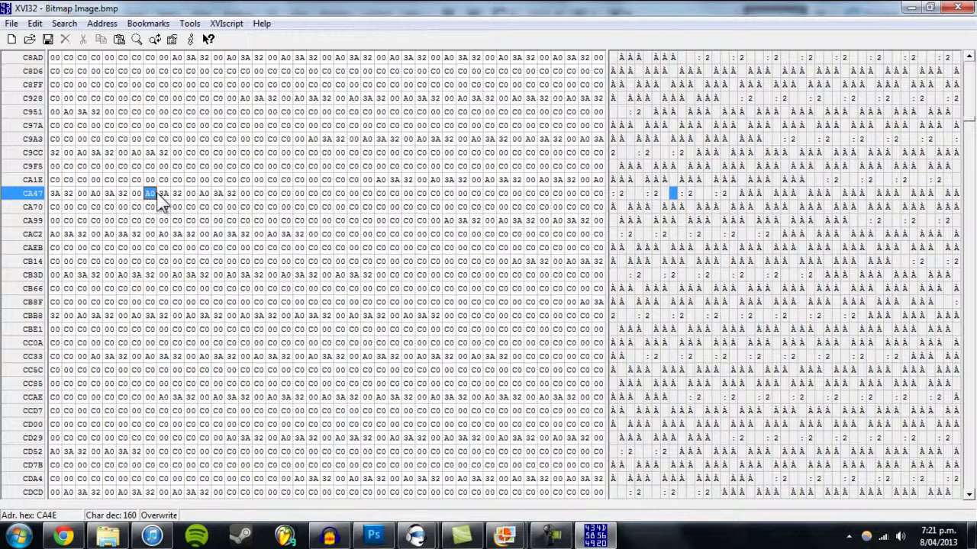
click(67, 24)
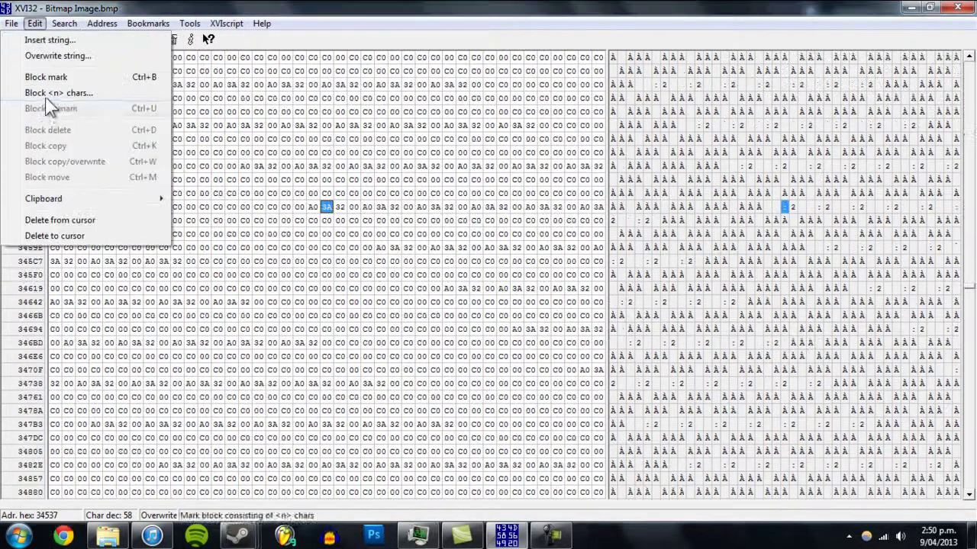
mouse_move(49, 24)
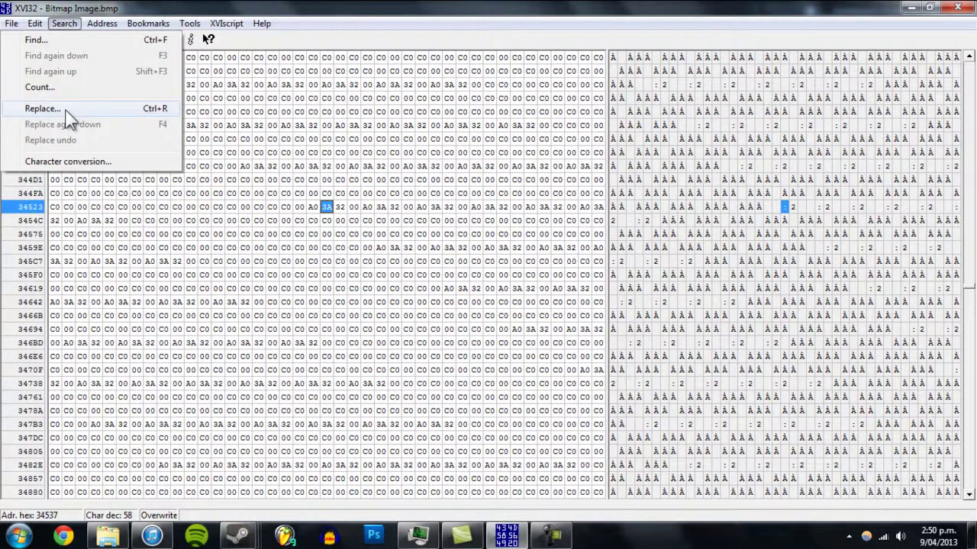
click(43, 109)
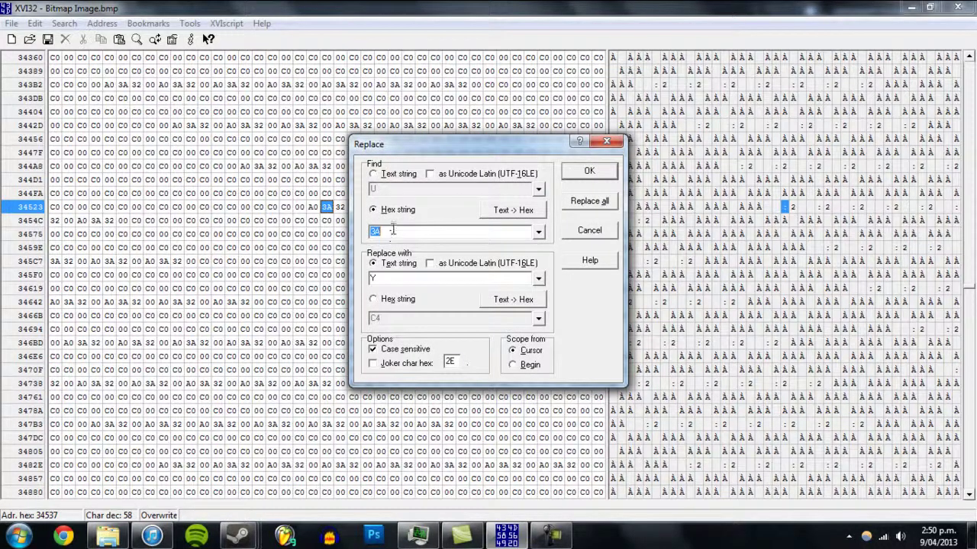
click(373, 299)
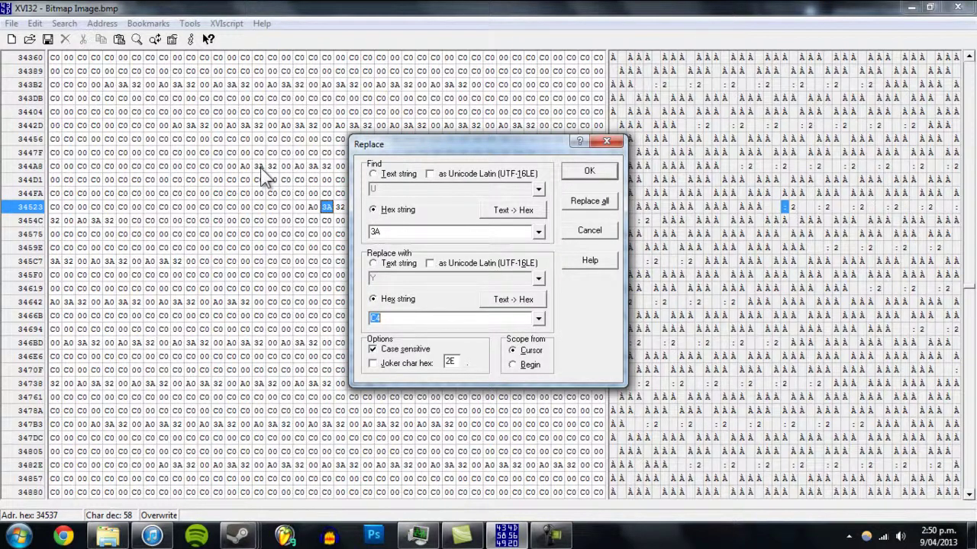
click(585, 205)
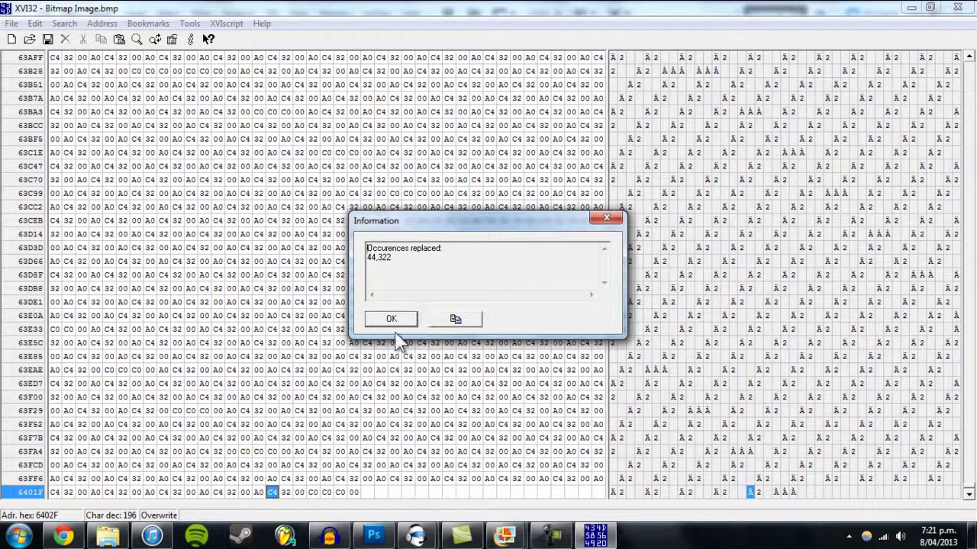
click(392, 320)
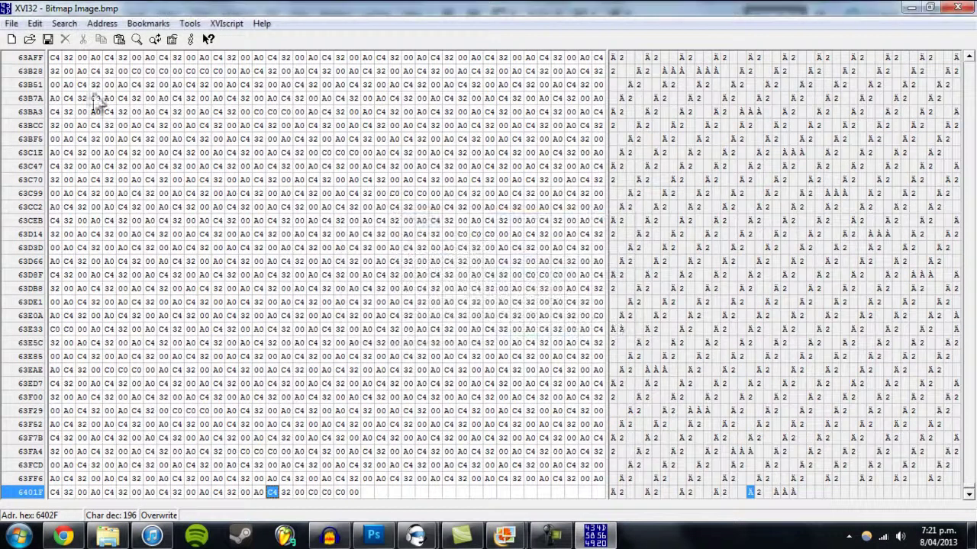
click(11, 23)
click(38, 109)
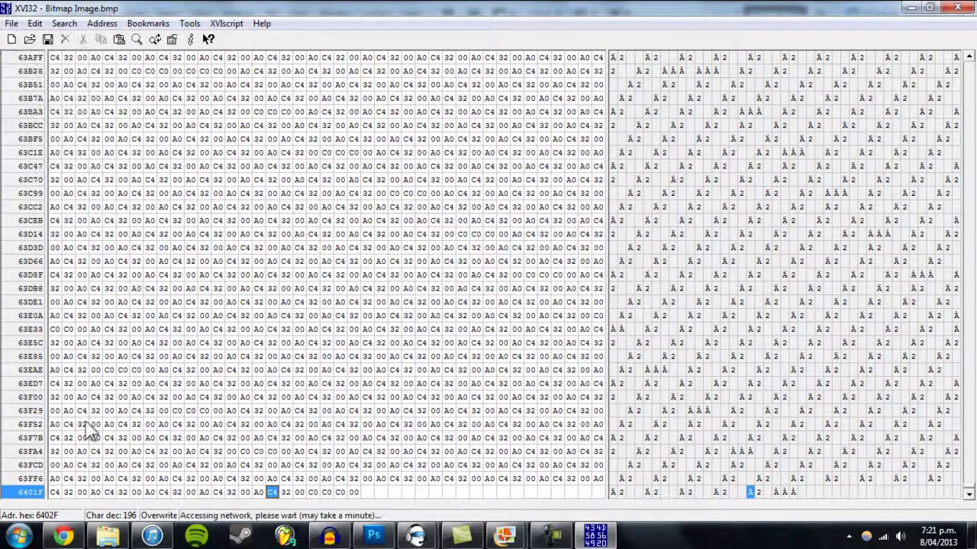
Step: Open Bitmap Image.bmp from the Pixels library in the photo viewer and inspect the recoloured triangles' boundary up close
click(107, 536)
double_click(357, 180)
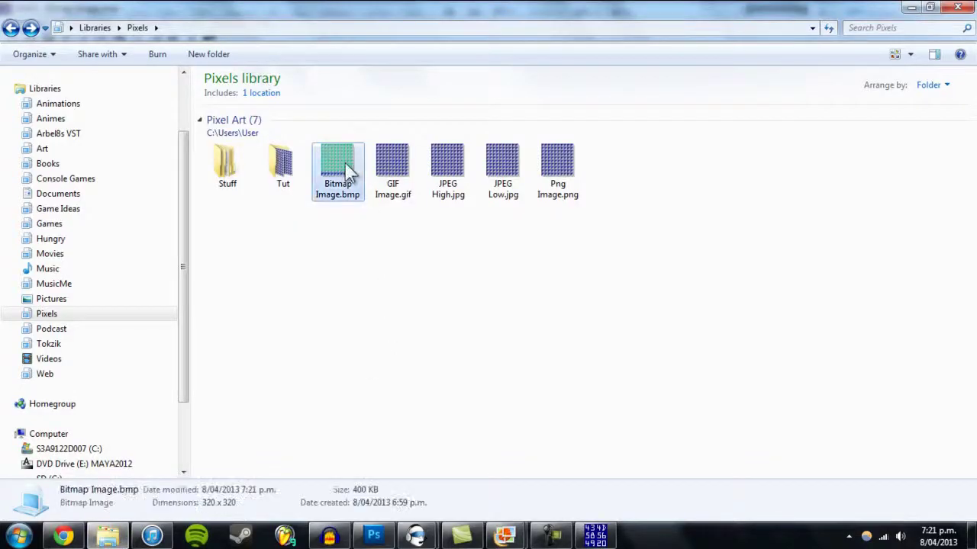
scroll(512, 396, up, 5)
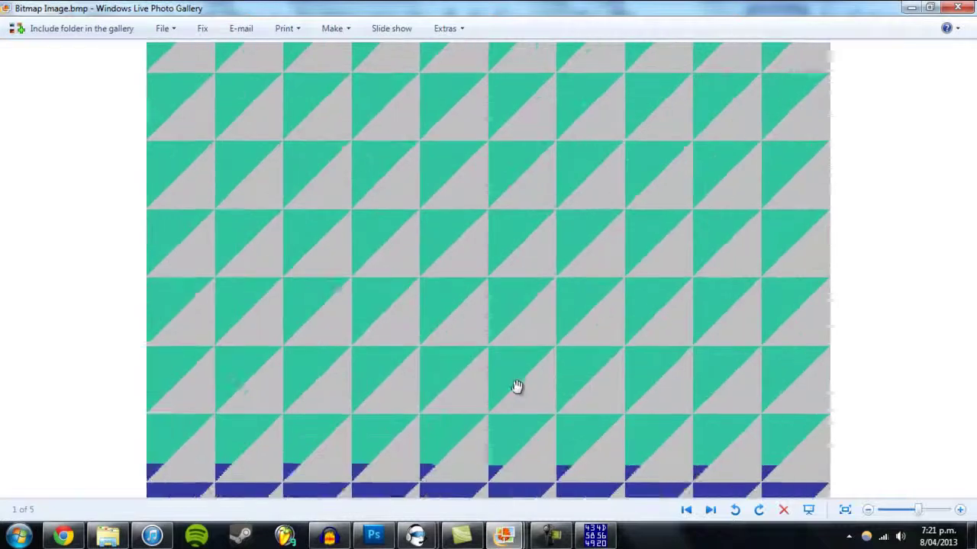
scroll(529, 402, up, 3)
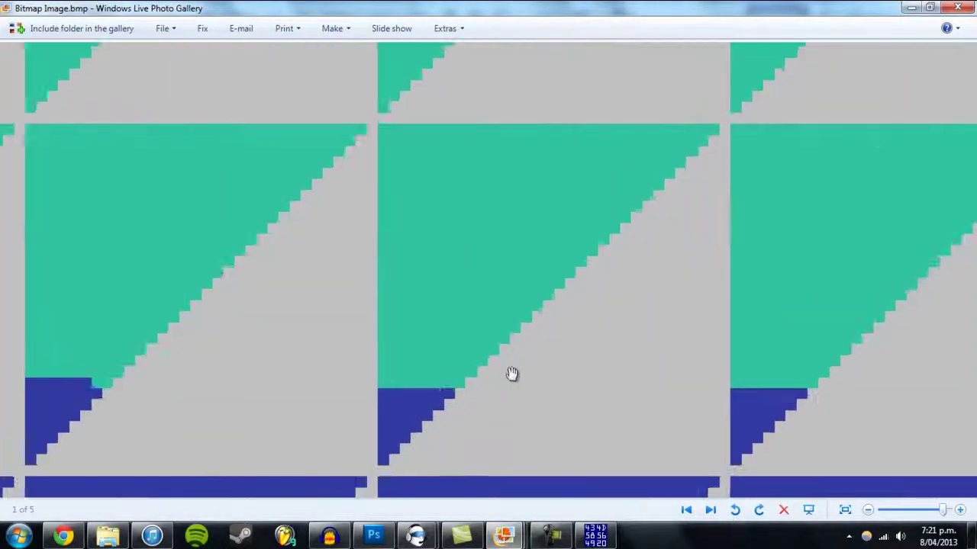
drag(414, 399, 435, 305)
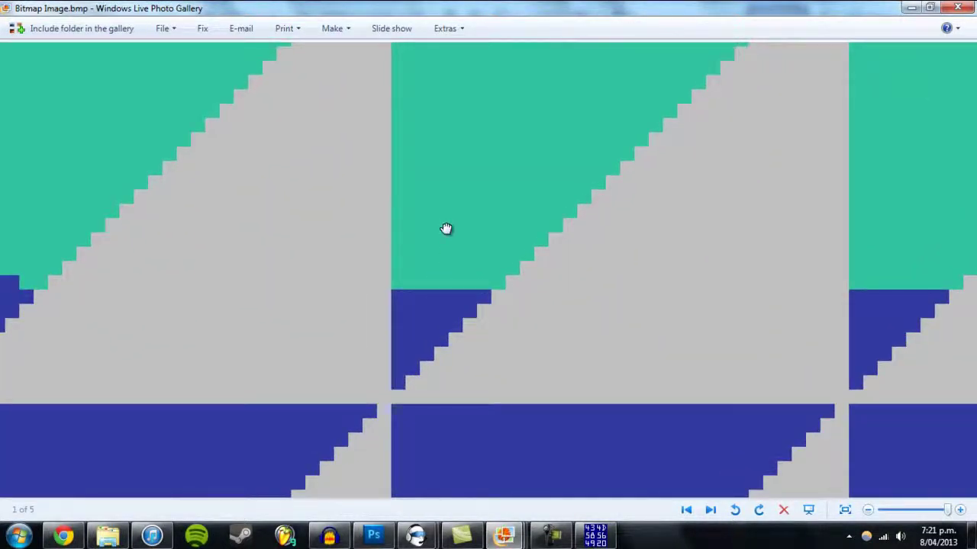
drag(444, 228, 442, 335)
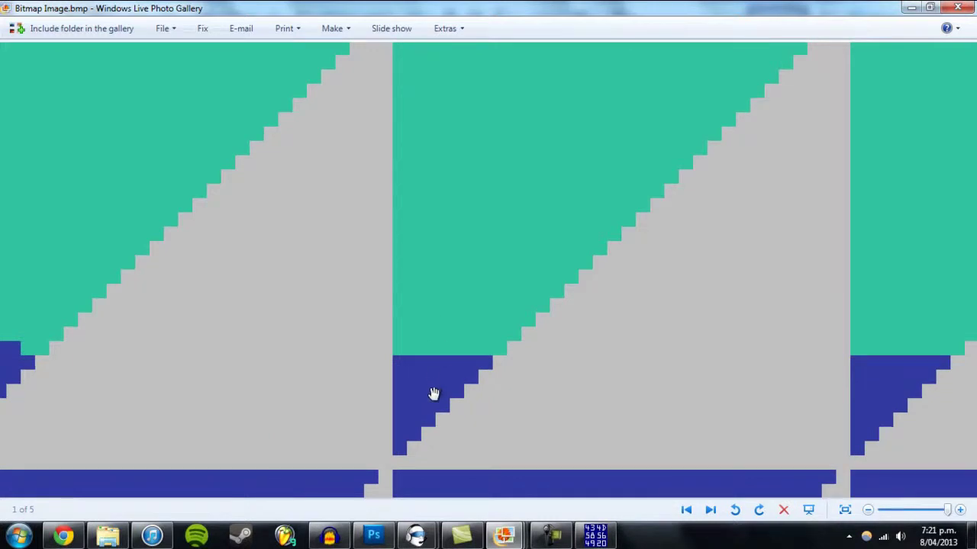
drag(434, 390, 434, 469)
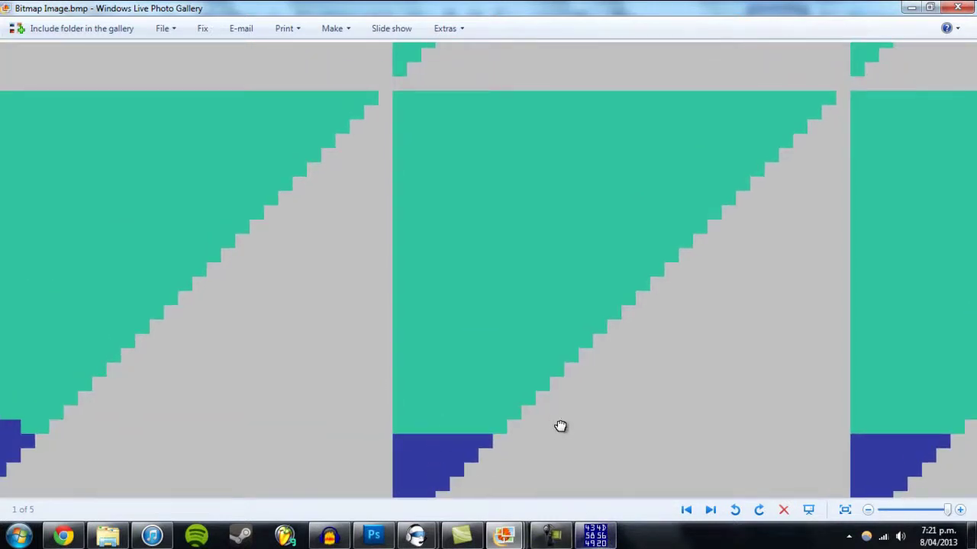
drag(558, 426, 383, 347)
Step: Return to XVI32 and go back from the end of the bitmap's data to the rows starting at address BB10
mouse_move(551, 536)
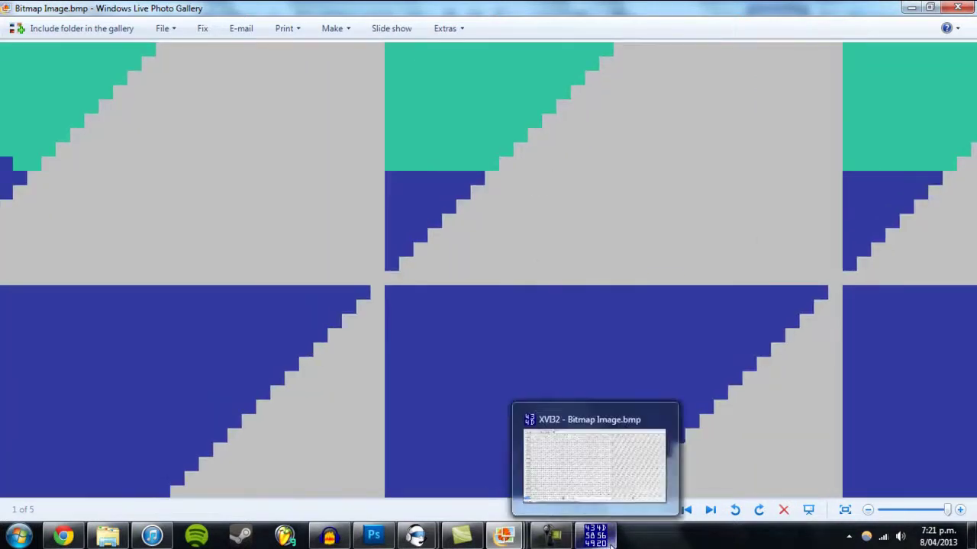
click(602, 458)
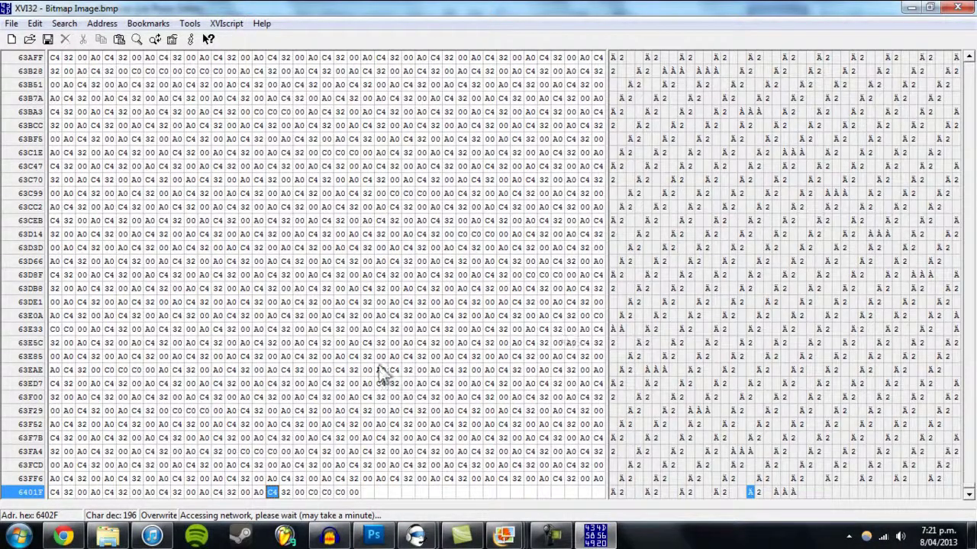
click(968, 115)
click(968, 122)
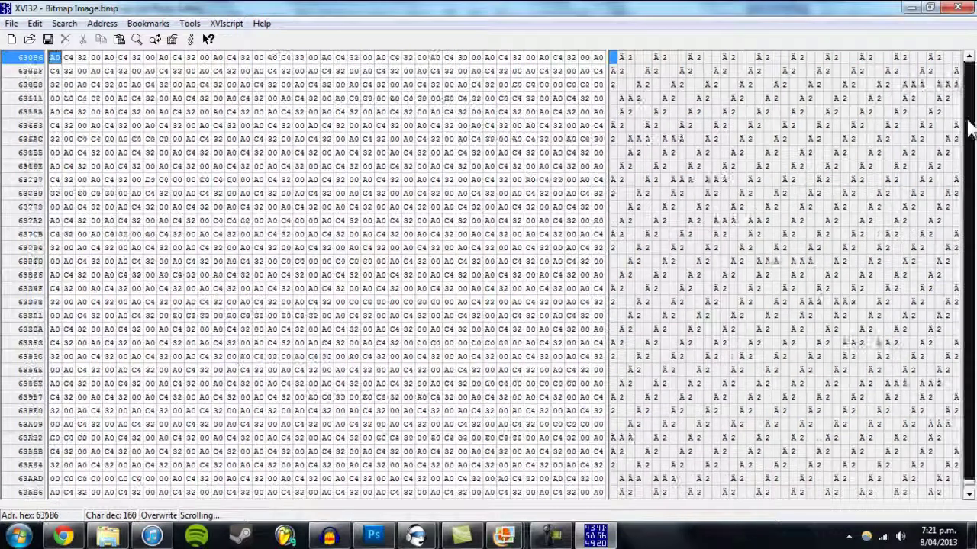
drag(967, 492, 968, 404)
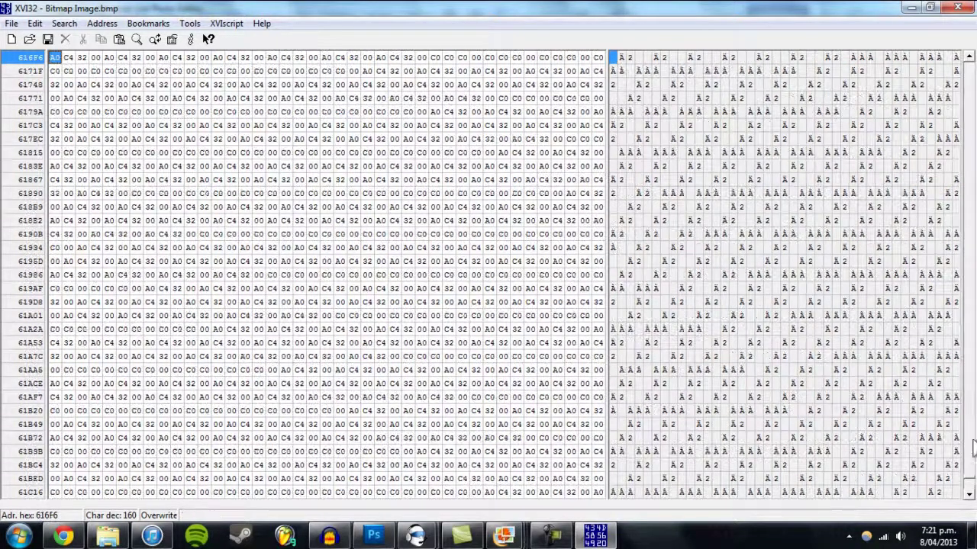
drag(969, 479, 971, 467)
drag(969, 125, 969, 115)
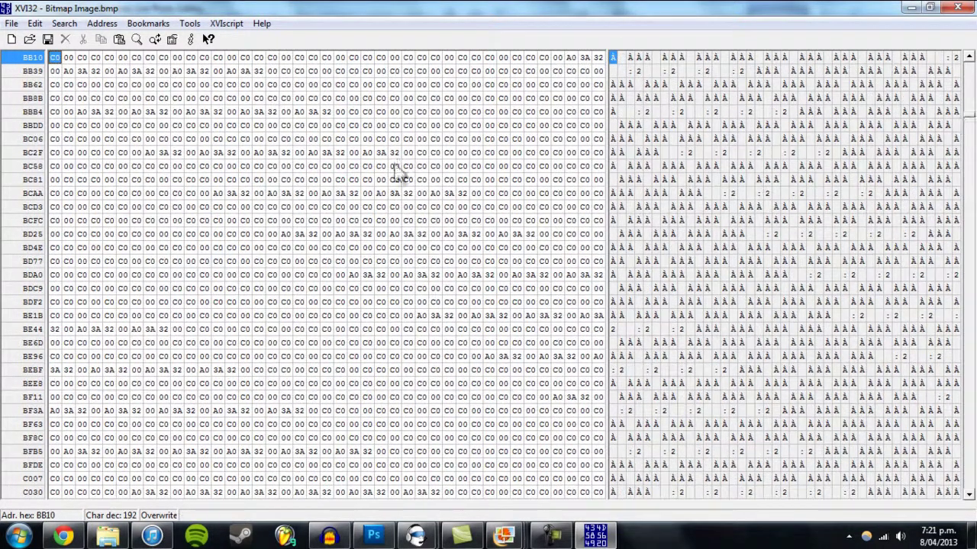
Step: Examine the repeated A0 3A 32 byte groups in row BC2F, checking where the first group starts
click(259, 180)
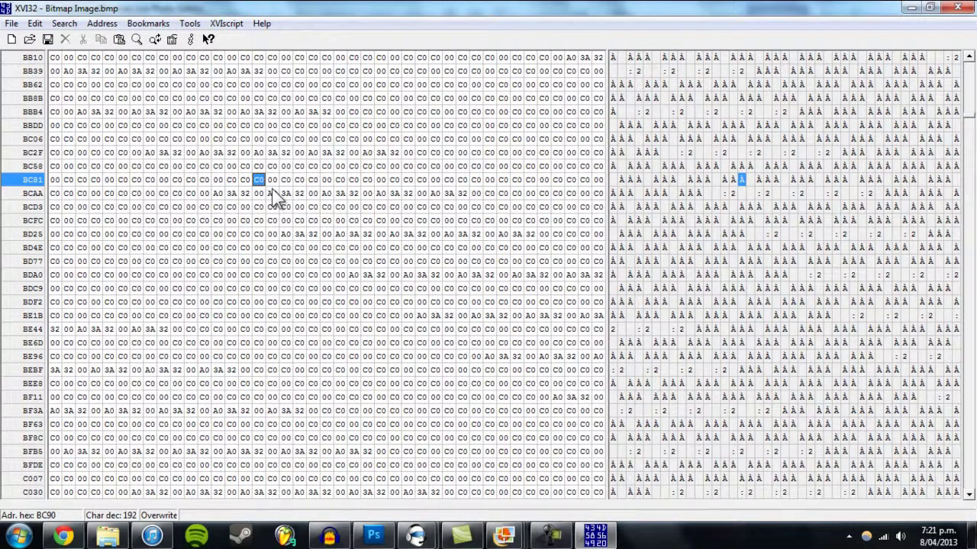
click(203, 153)
click(176, 154)
click(151, 154)
click(177, 157)
click(164, 156)
click(150, 156)
click(177, 154)
click(150, 155)
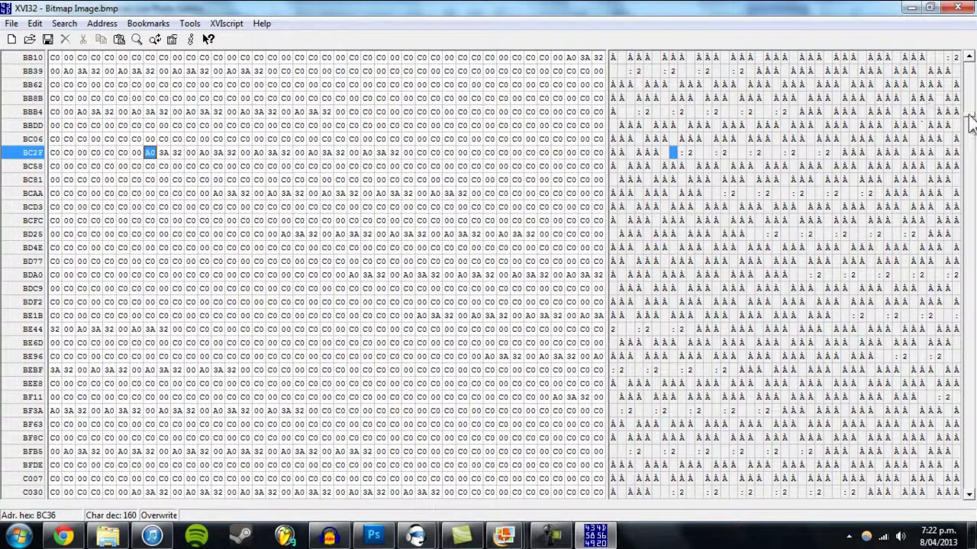
Step: Switch to the photo viewer with Bitmap Image.bmp and inspect the boundary between recoloured and original triangles, close up and across the image
click(107, 536)
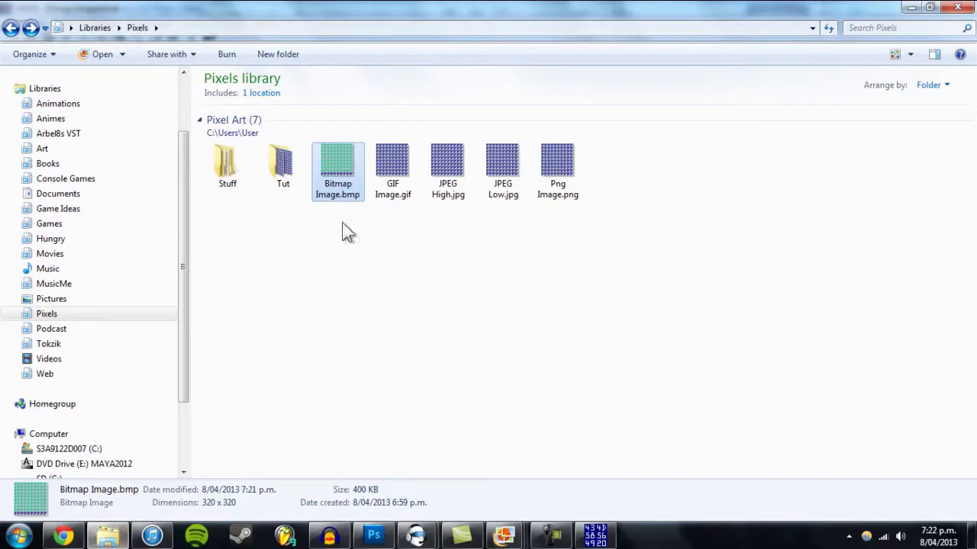
click(503, 536)
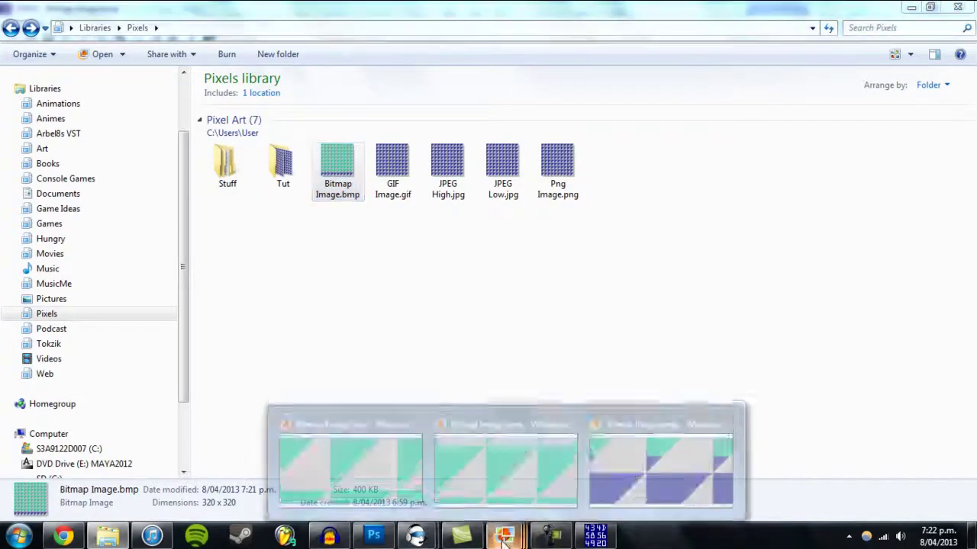
click(693, 470)
drag(438, 194, 438, 325)
drag(261, 311, 858, 114)
drag(714, 351, 631, 172)
drag(744, 210, 549, 531)
drag(595, 203, 564, 54)
drag(556, 258, 575, 38)
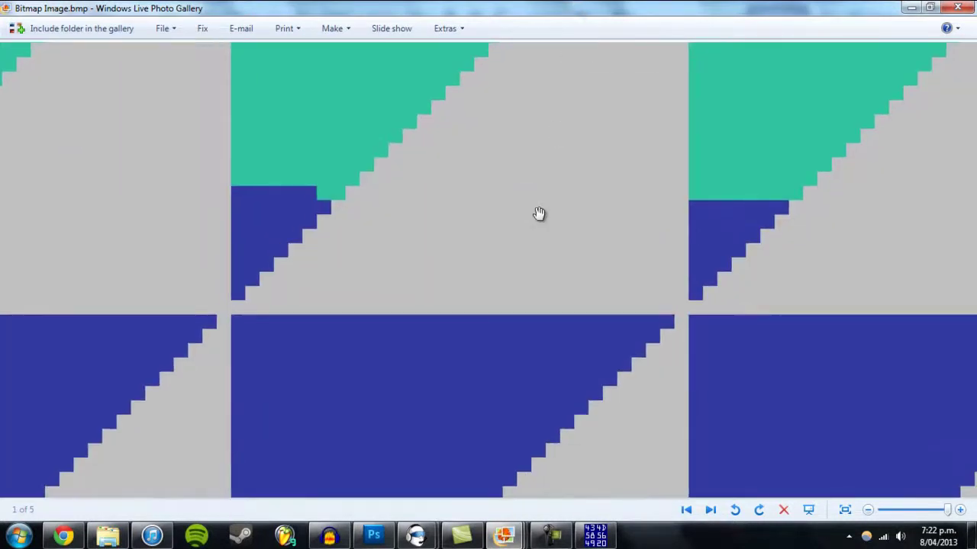
scroll(549, 218, down, 3)
scroll(626, 199, down, 8)
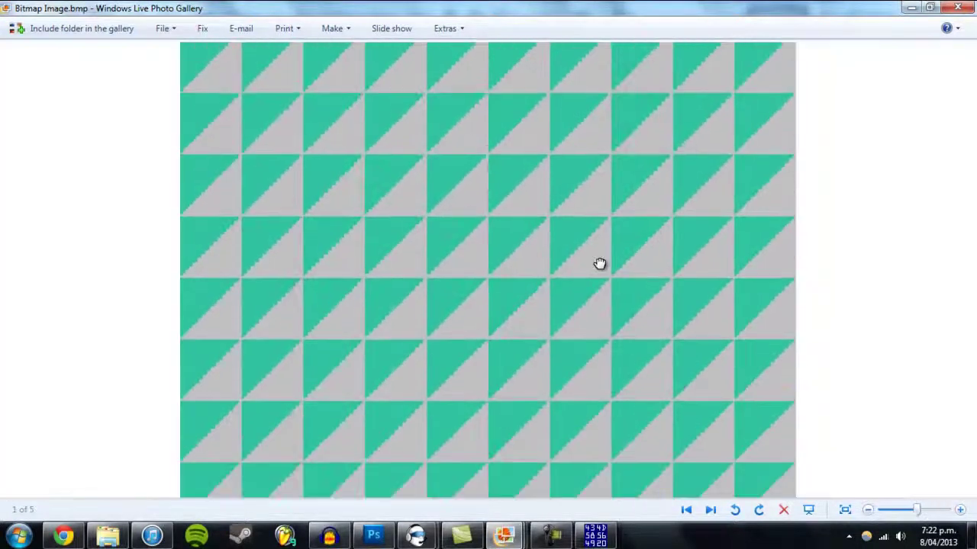
scroll(519, 264, up, 2)
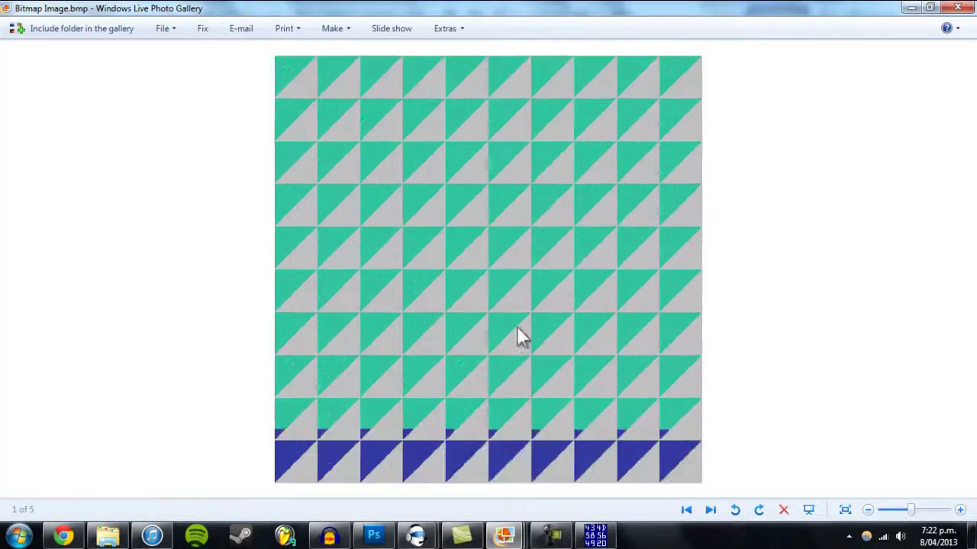
scroll(530, 262, up, 2)
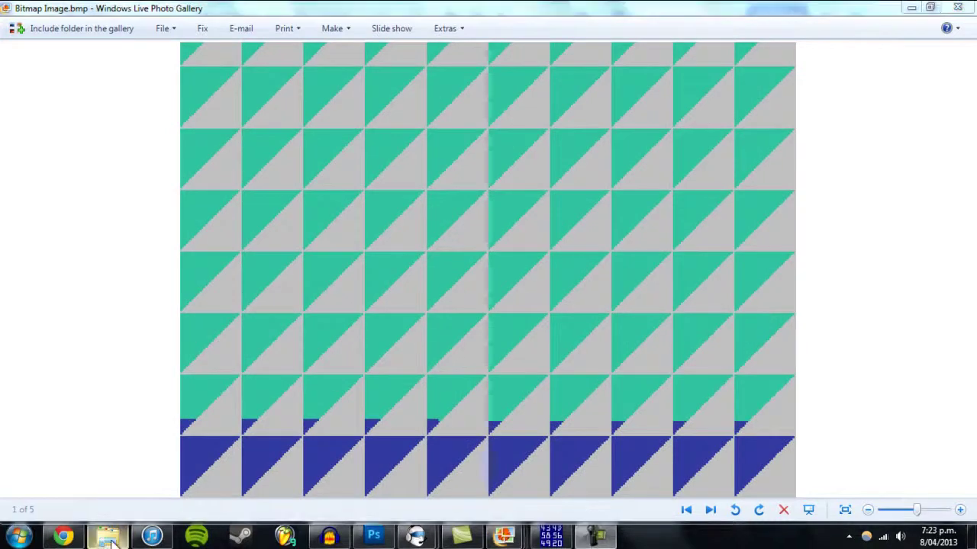
Step: Open JPEG High.jpg from the Pixels library in the photo viewer
click(108, 536)
click(310, 330)
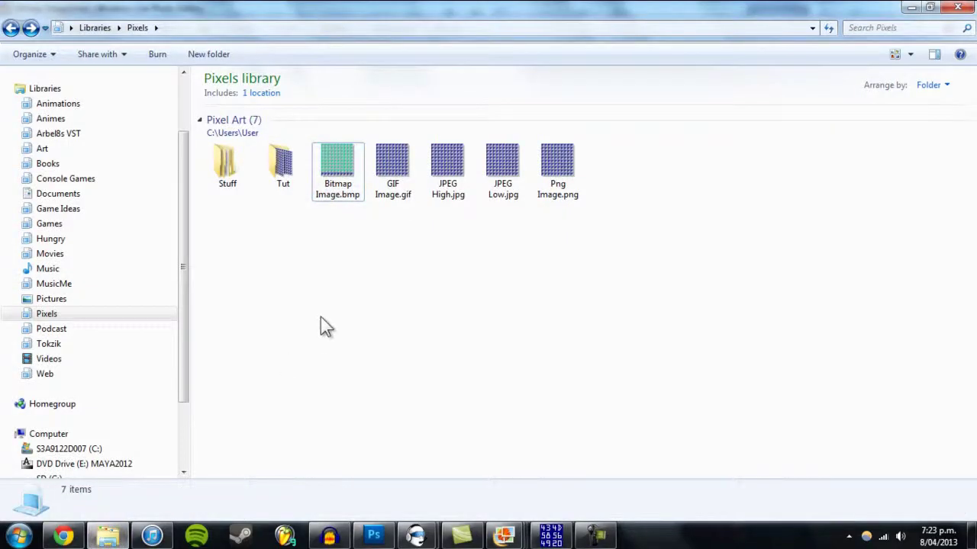
click(455, 159)
click(484, 268)
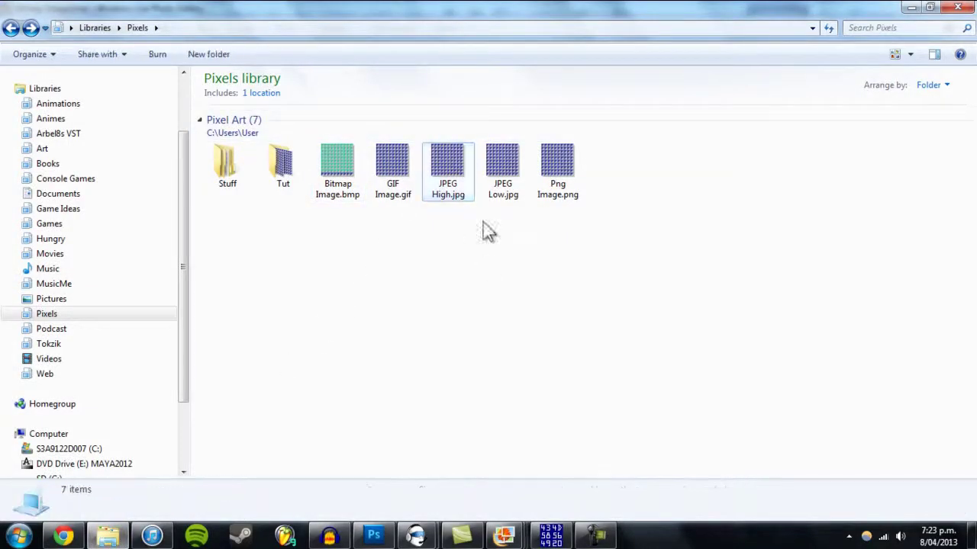
double_click(456, 200)
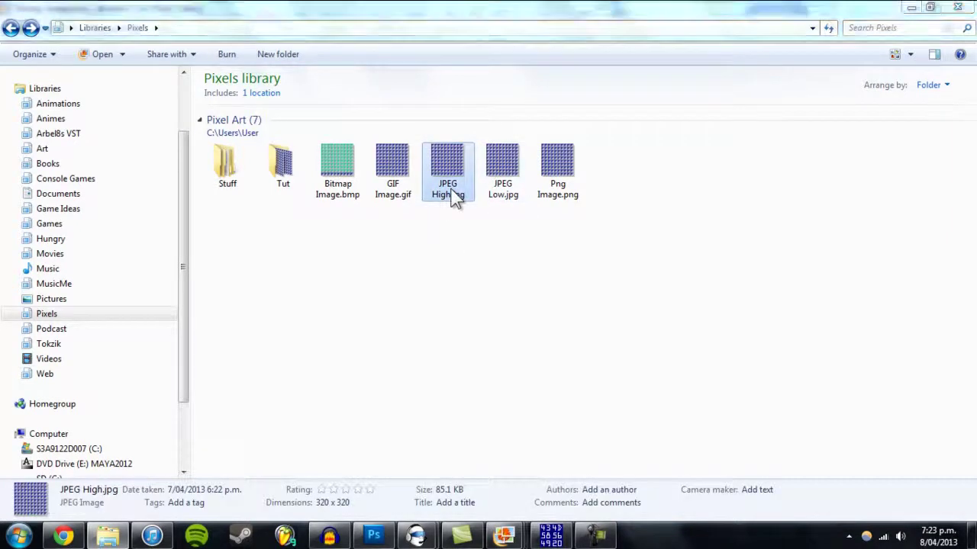
Step: Inspect the triangle edges and flat colour areas of JPEG High.jpg up close, and close the image
scroll(479, 220, up, 10)
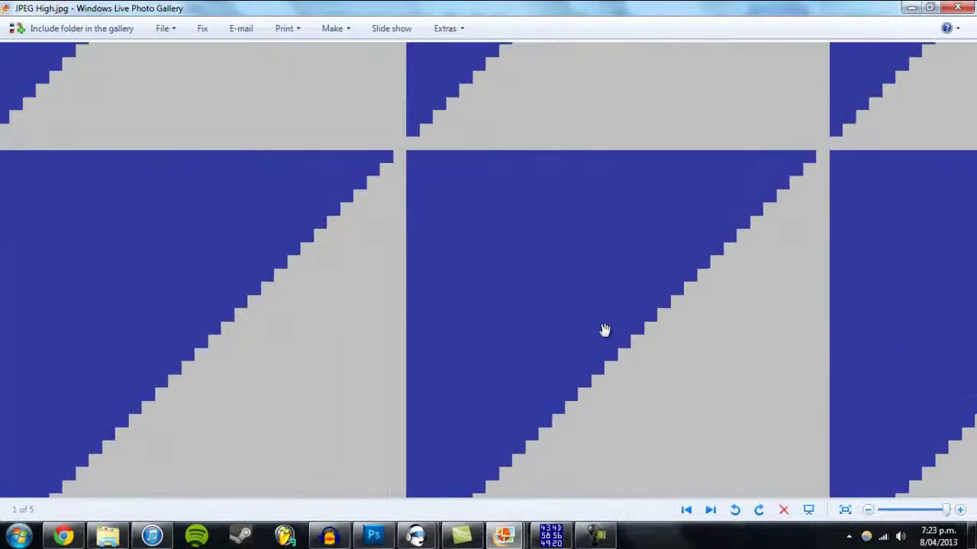
drag(506, 233, 463, 235)
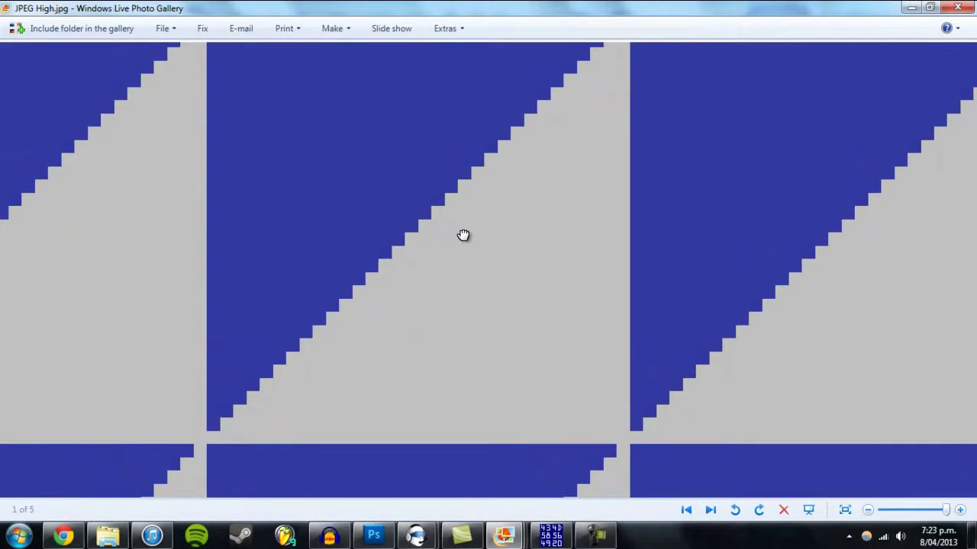
scroll(382, 294, up, 1)
scroll(382, 294, down, 2)
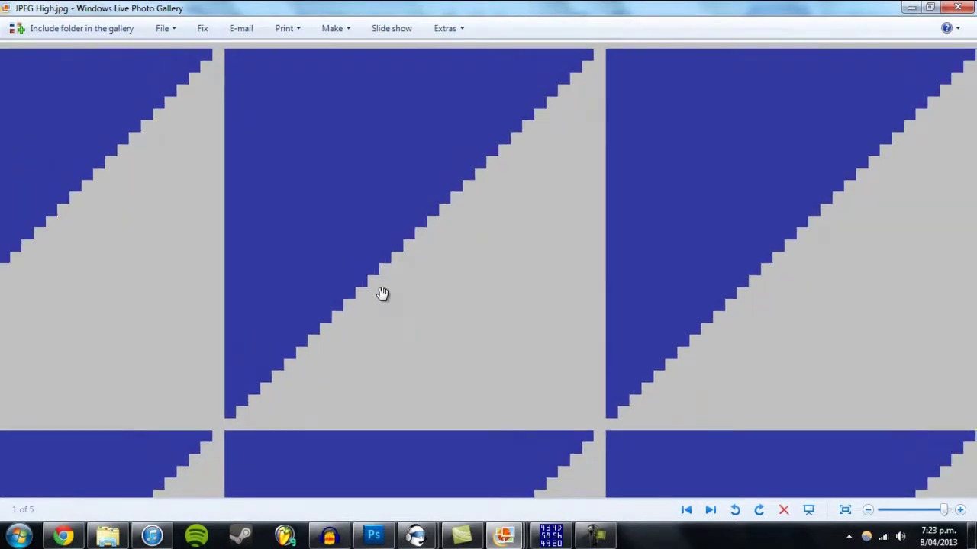
scroll(383, 294, up, 1)
drag(377, 297, 408, 212)
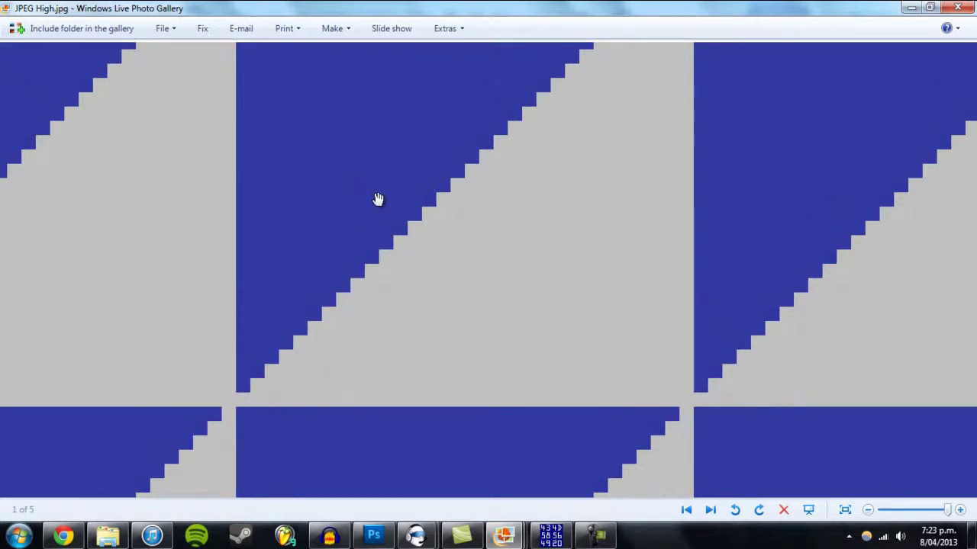
drag(377, 199, 360, 236)
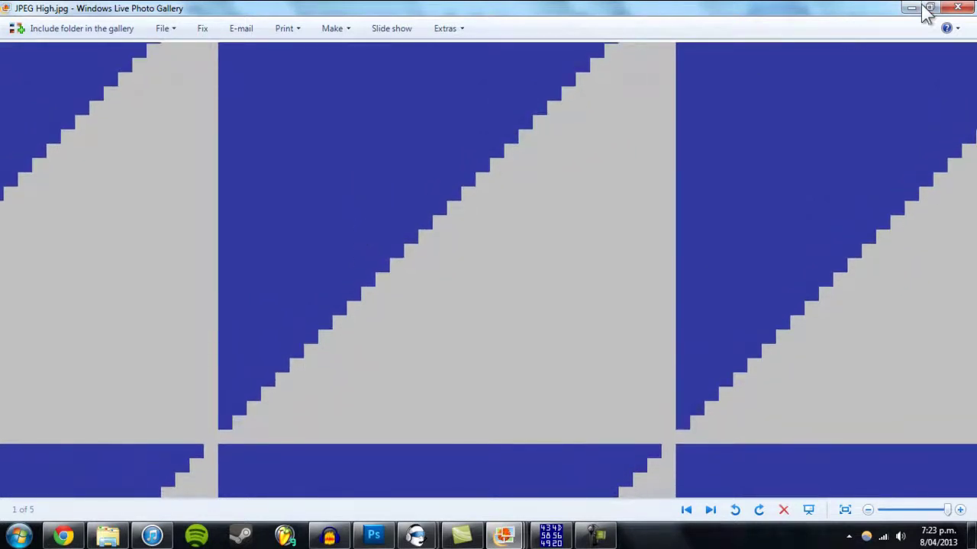
click(956, 9)
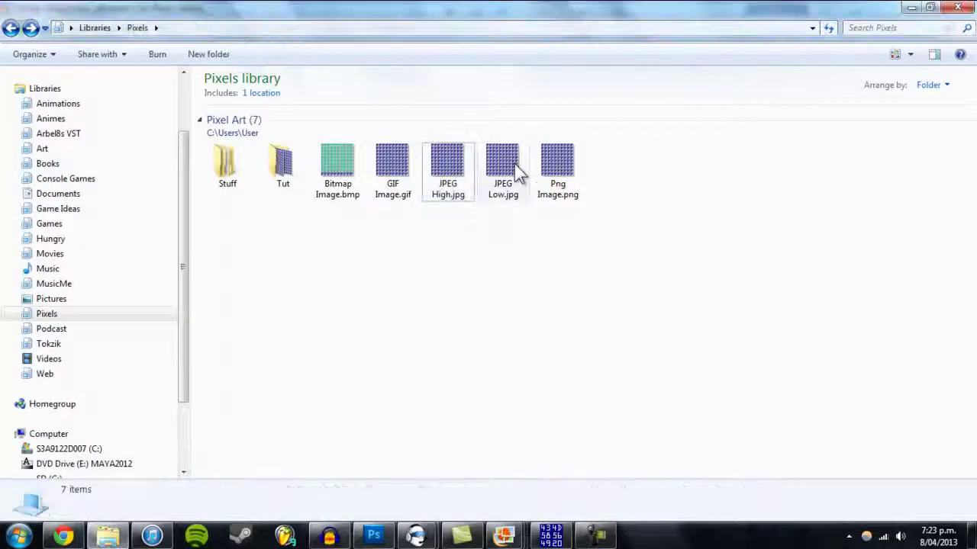
Step: Open JPEG Low.jpg from the Pixels library and inspect its compression artefacts around the triangle edges
double_click(514, 165)
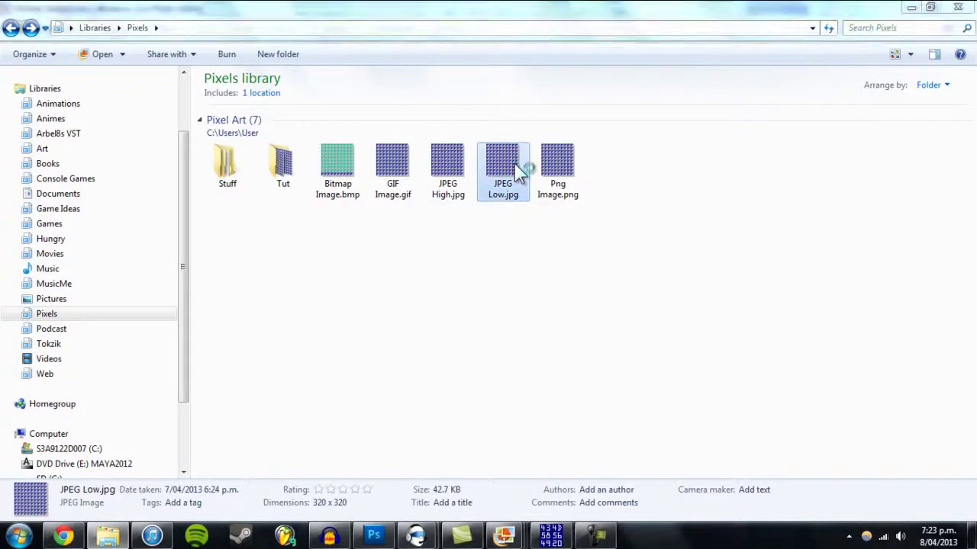
scroll(502, 224, up, 10)
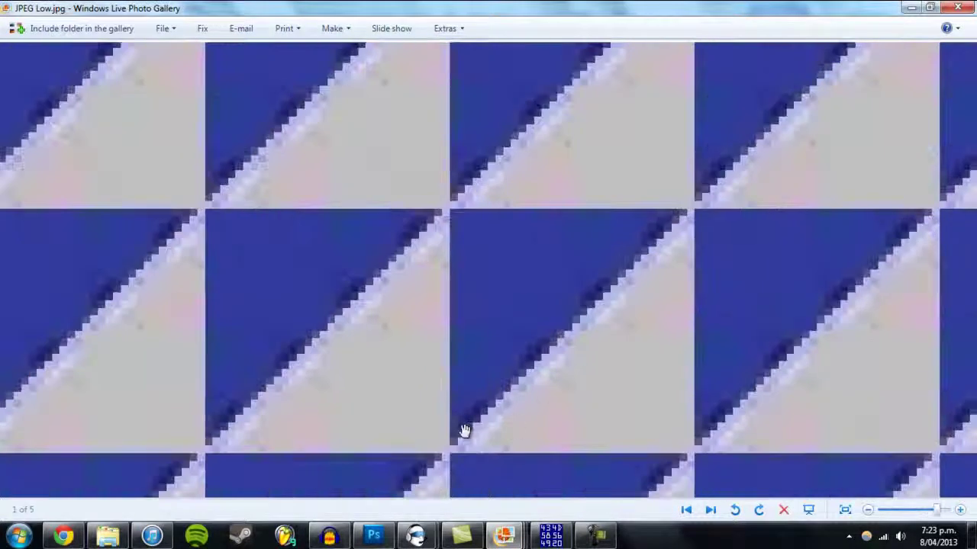
drag(676, 369, 504, 290)
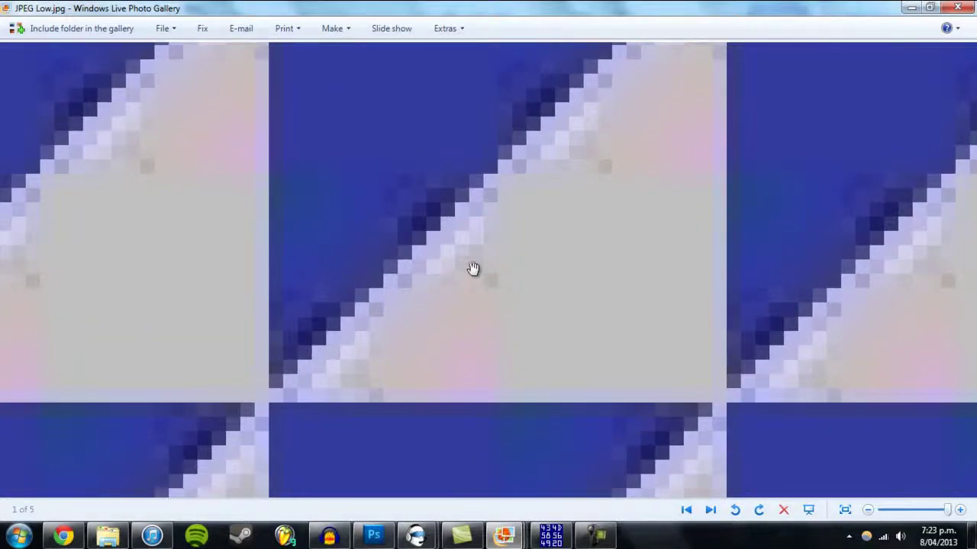
scroll(573, 207, down, 4)
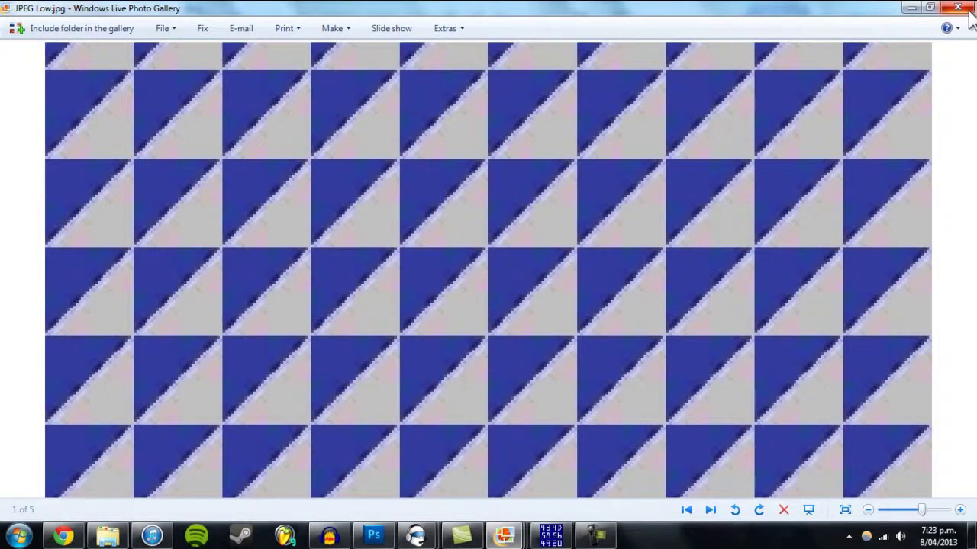
Step: Switch to XVI32 and open JPEG Low.jpg from the Pixel Art folder for hex editing
click(560, 539)
click(11, 23)
click(23, 54)
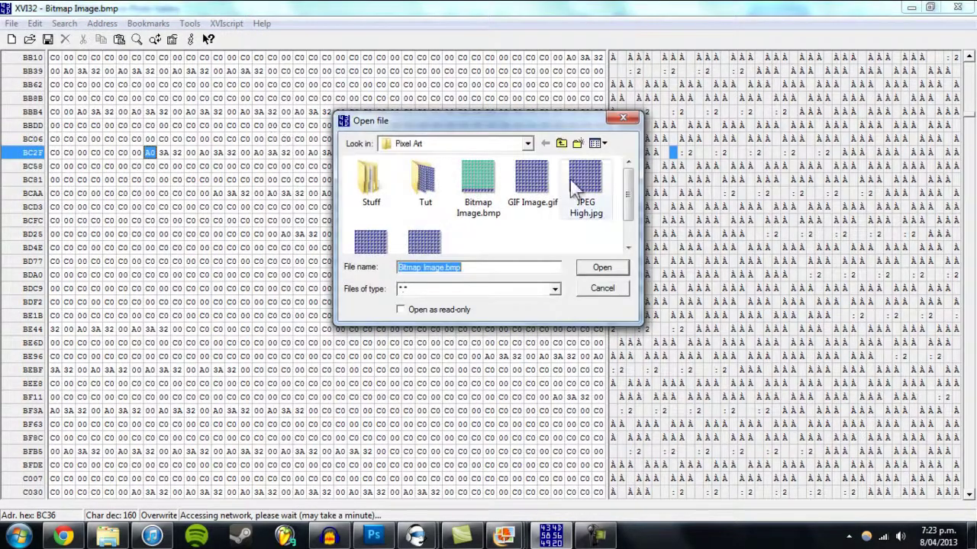
drag(627, 197, 631, 229)
click(362, 212)
double_click(362, 212)
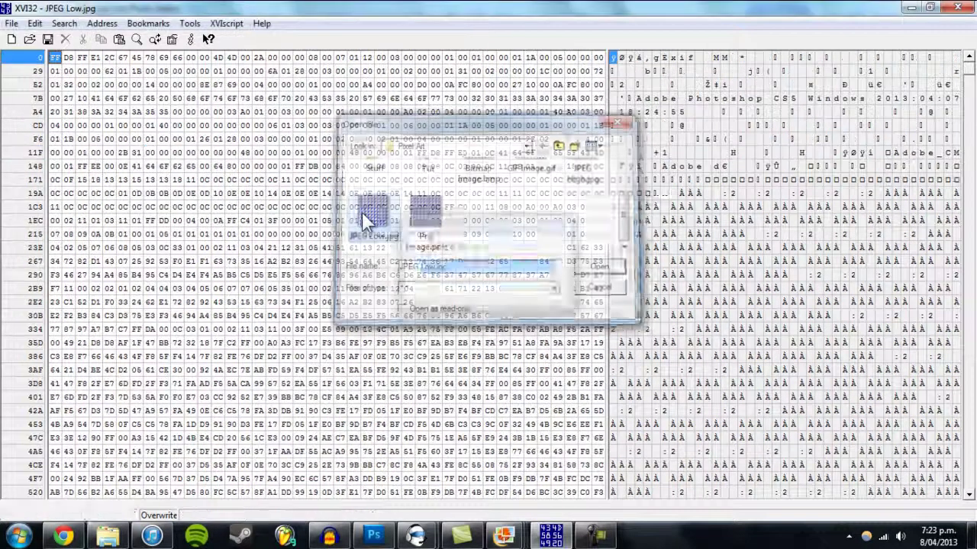
Step: Overwrite two bytes in row 50E1, starting at address 50F4, with 3B 11 midway through the JPEG data
drag(970, 257, 969, 271)
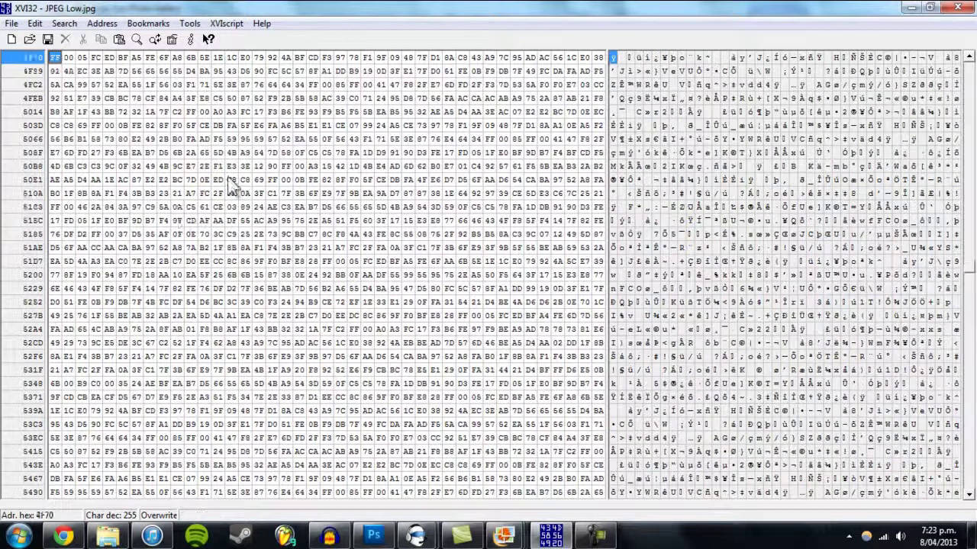
click(182, 207)
click(314, 181)
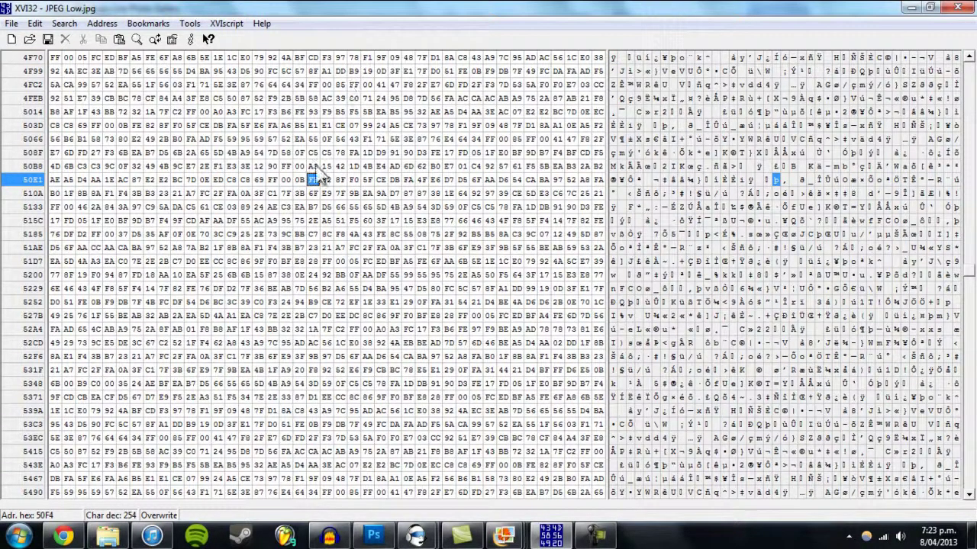
text(3b11)
click(365, 355)
Step: Overwrite bytes with 13 1B 13 in row 515C, 13 BB in row 527B and BB B3 13 in row 50E1
click(462, 220)
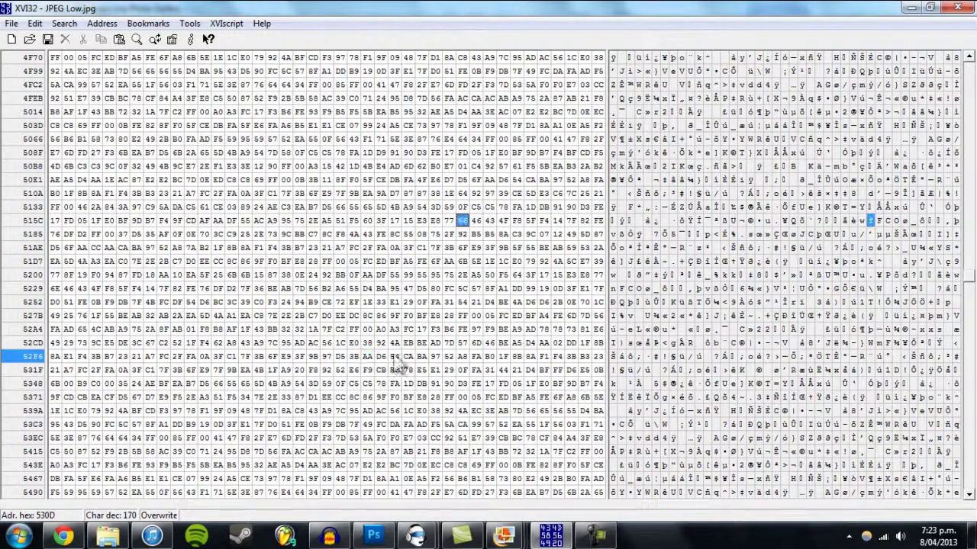
text(1318)
click(217, 316)
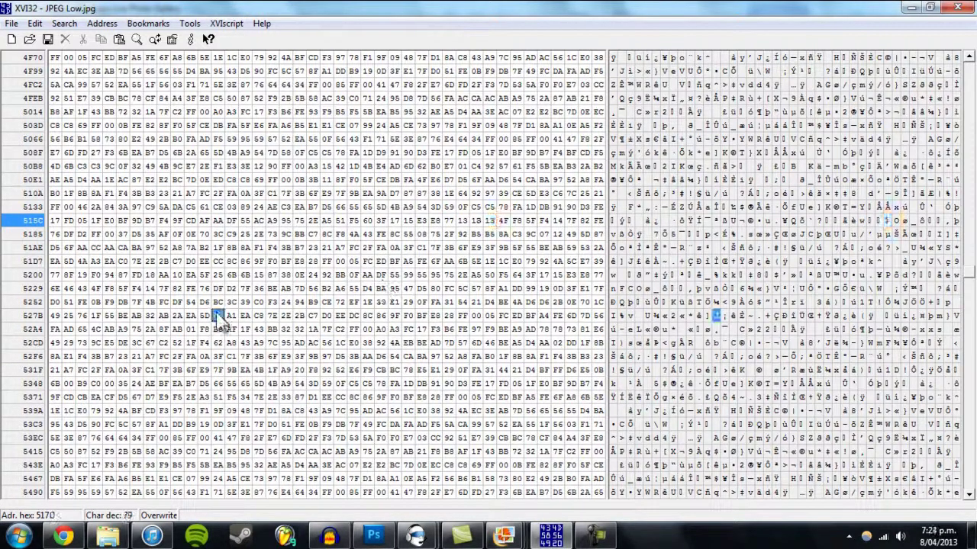
text(1318)
click(217, 180)
text(1318)
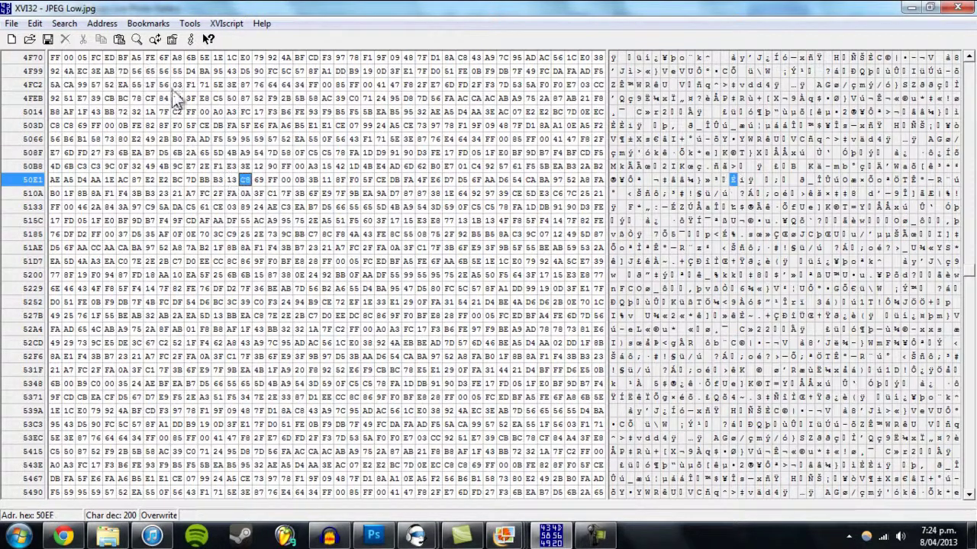
click(12, 24)
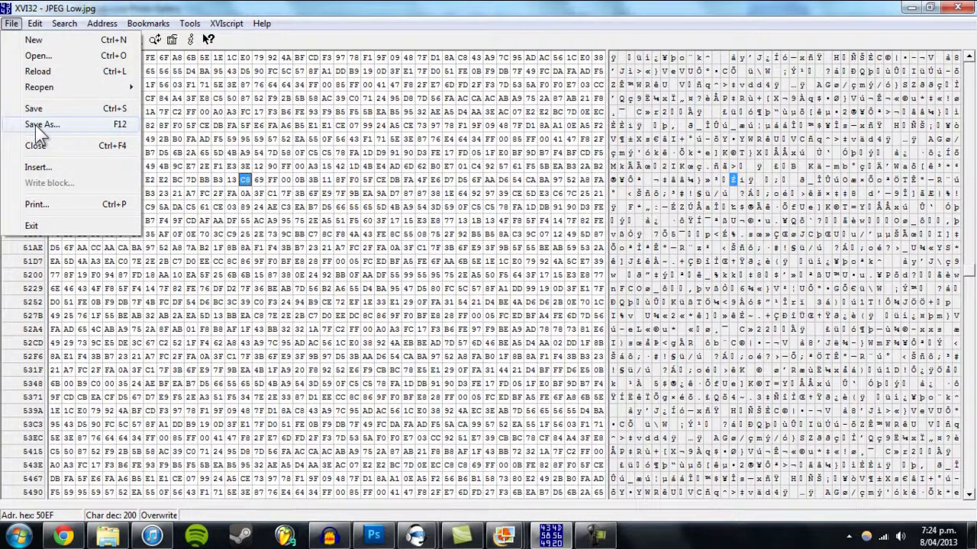
click(35, 125)
click(602, 292)
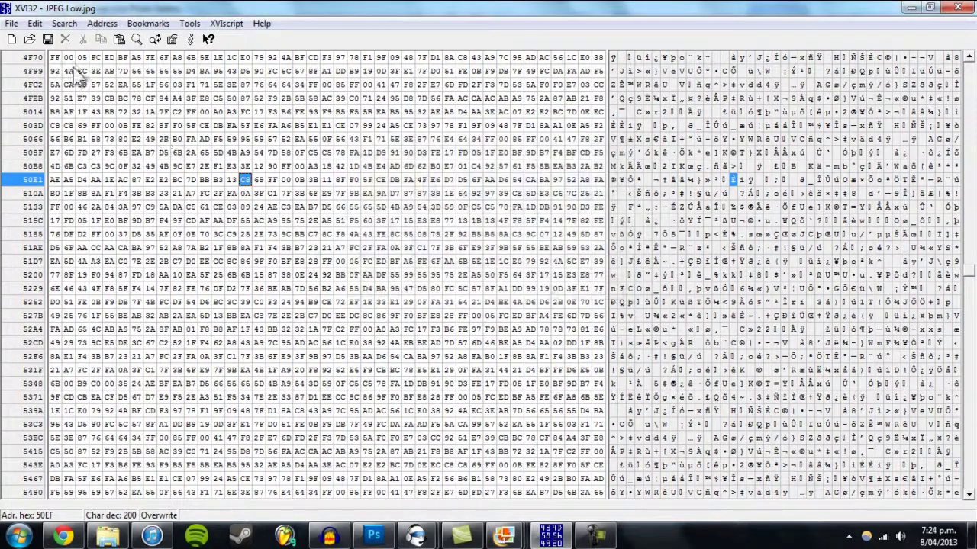
Step: Save the edited JPEG Low.jpg and open it from the Pixels library in the photo viewer
click(13, 22)
click(32, 90)
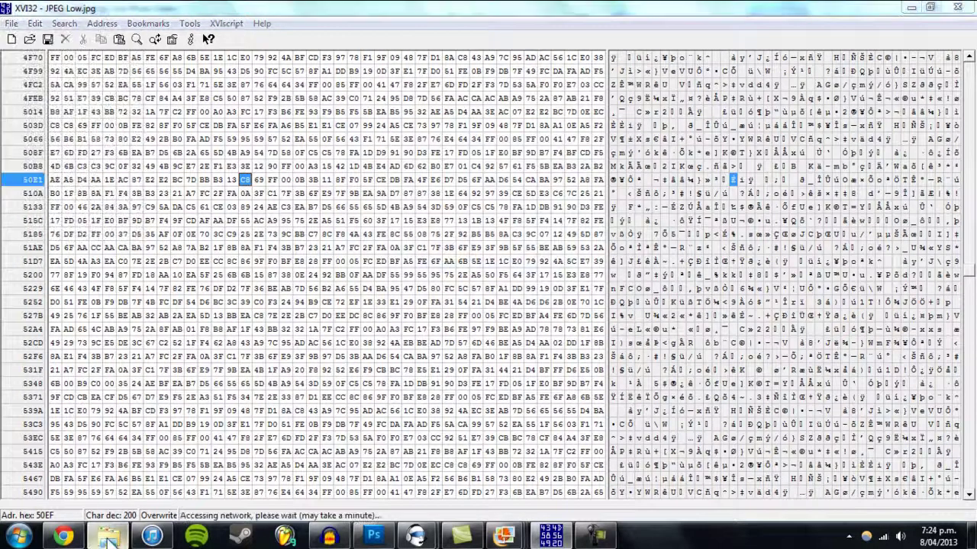
click(108, 538)
click(501, 175)
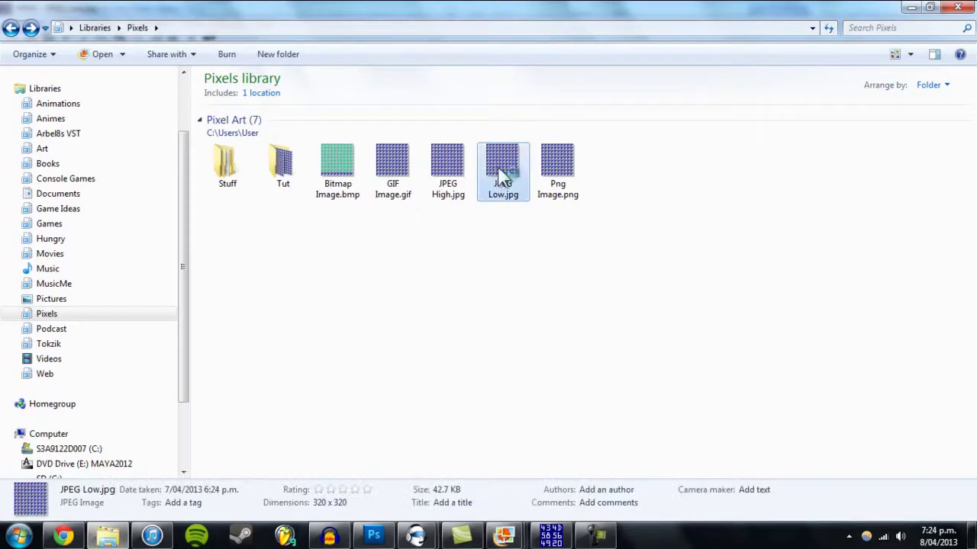
double_click(502, 176)
Step: Examine how the byte edits affected JPEG Low.jpg, following the discoloured band along the third row of triangles
scroll(499, 217, up, 5)
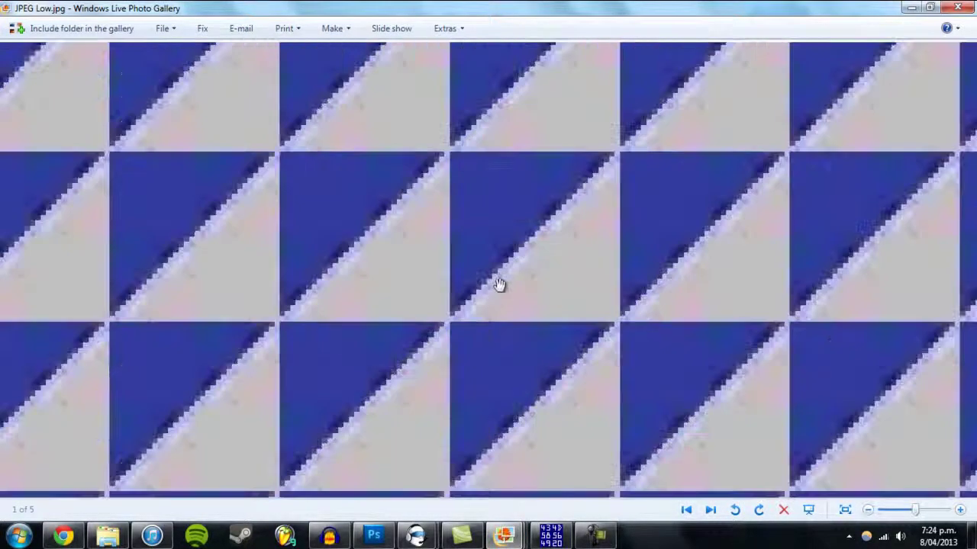
scroll(500, 281, up, 2)
scroll(499, 270, down, 5)
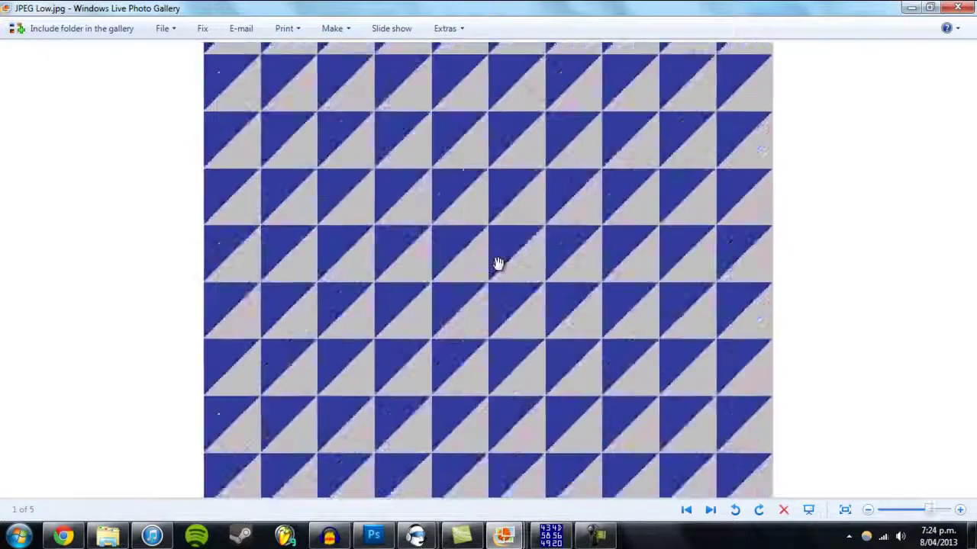
scroll(497, 263, down, 3)
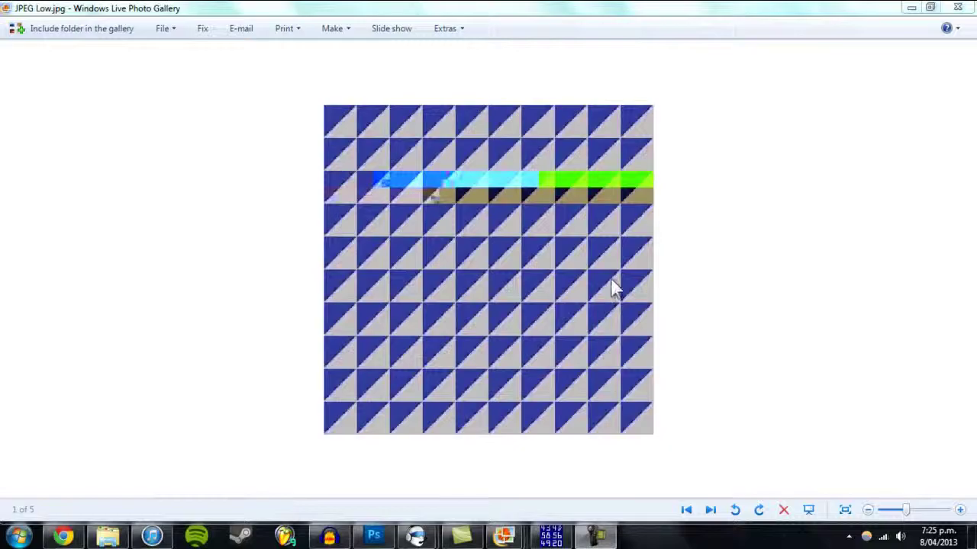
scroll(522, 164, up, 4)
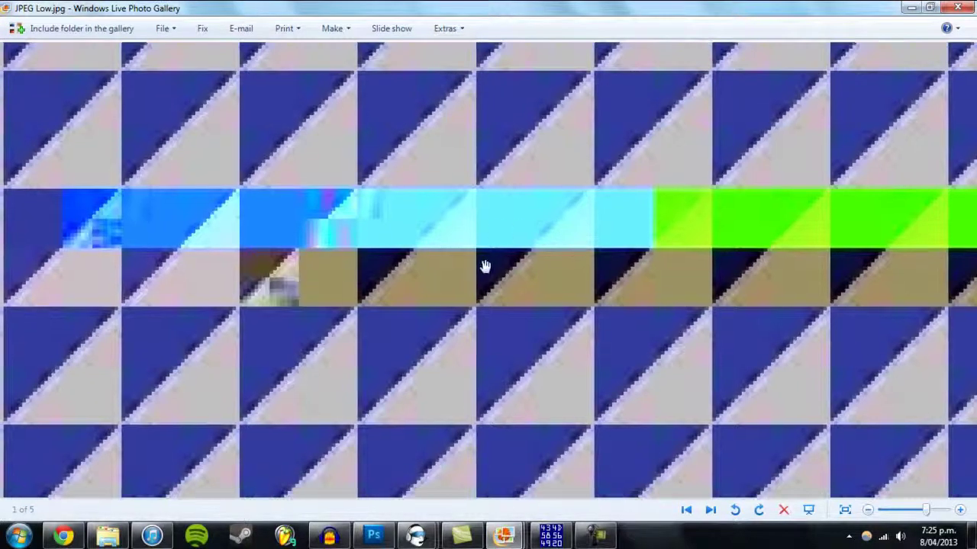
click(551, 534)
click(555, 539)
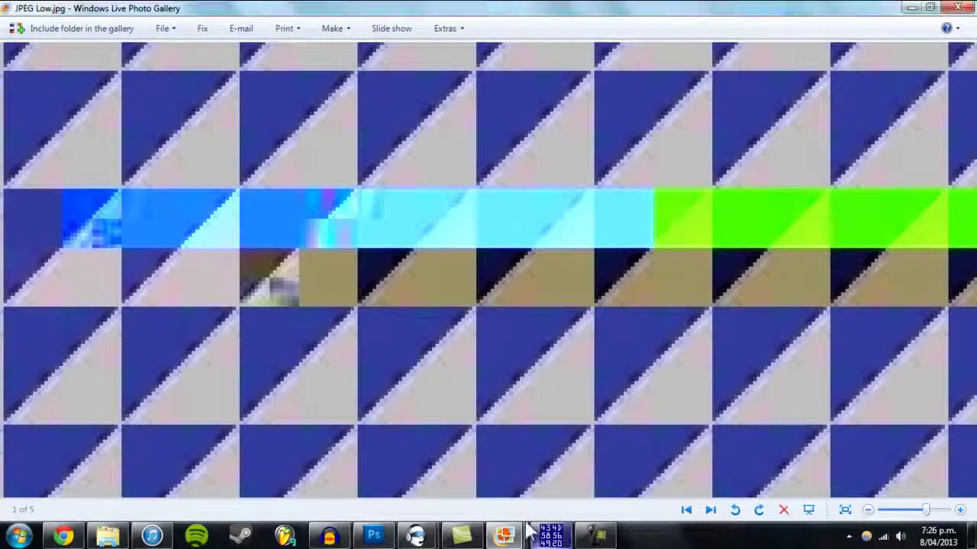
scroll(358, 240, up, 3)
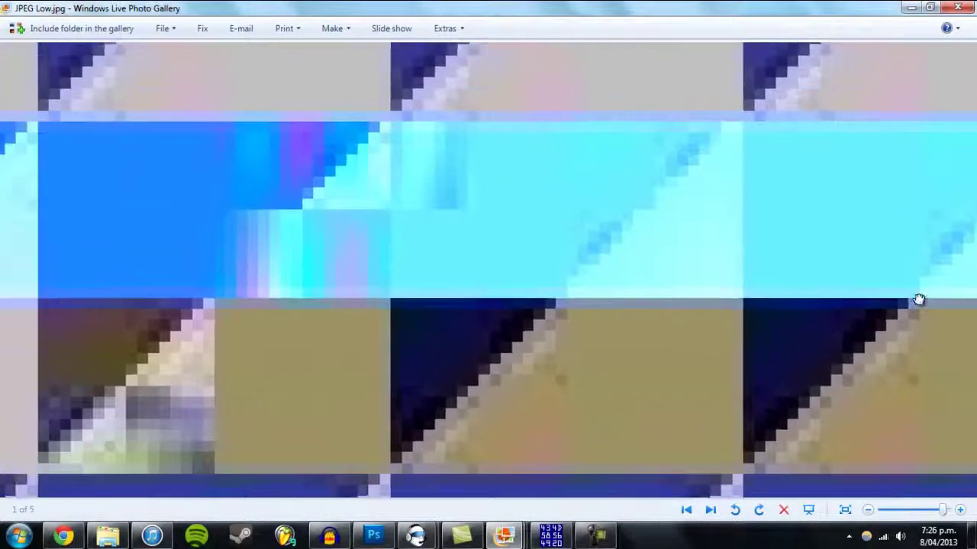
drag(919, 300, 330, 227)
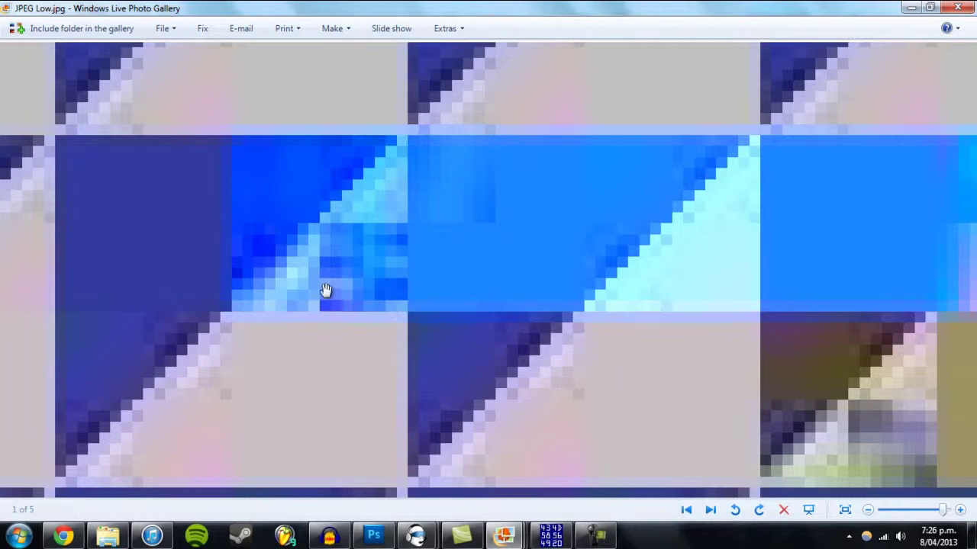
drag(356, 305, 240, 244)
drag(516, 292, 279, 235)
drag(594, 250, 542, 340)
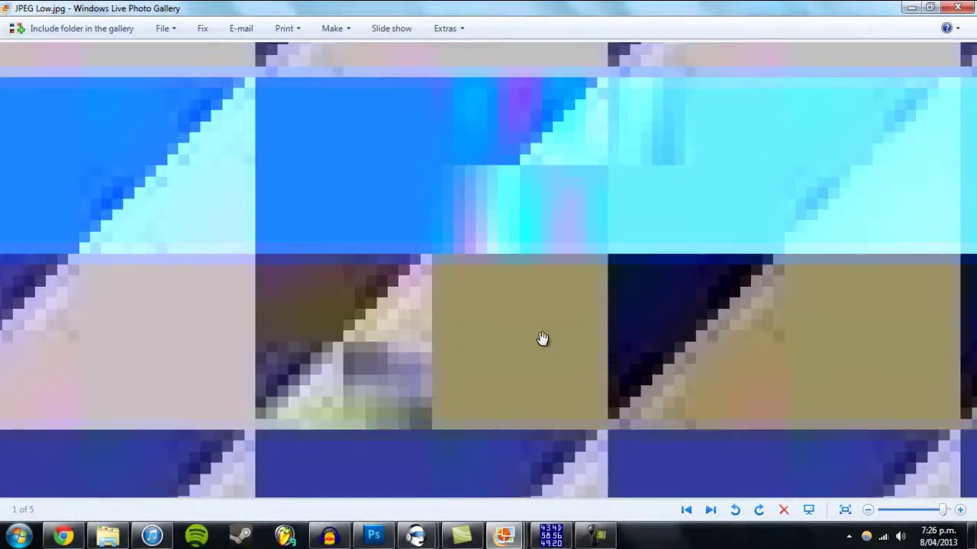
scroll(532, 310, down, 4)
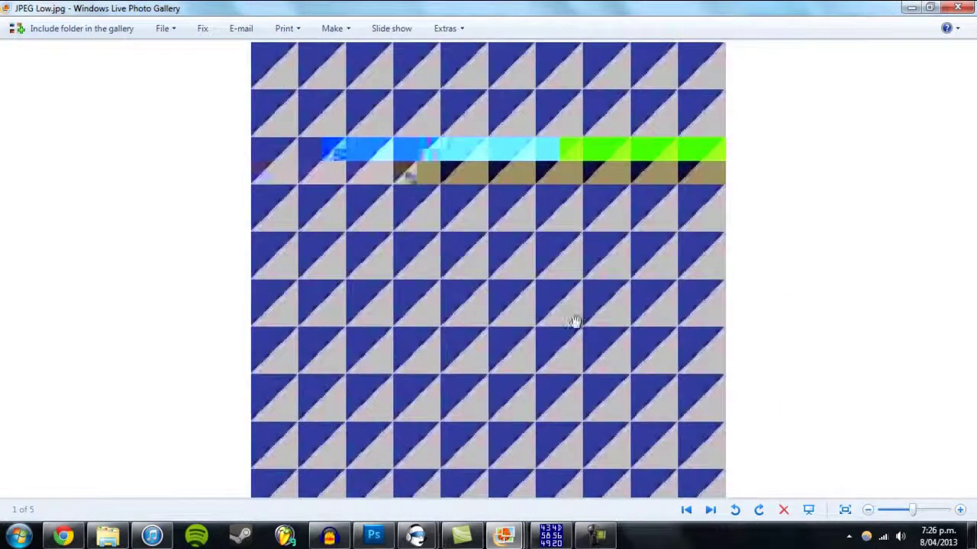
Step: Compare the individual pixel blocks in the blue, cyan and brown parts of the corrupted band up close
scroll(560, 215, up, 6)
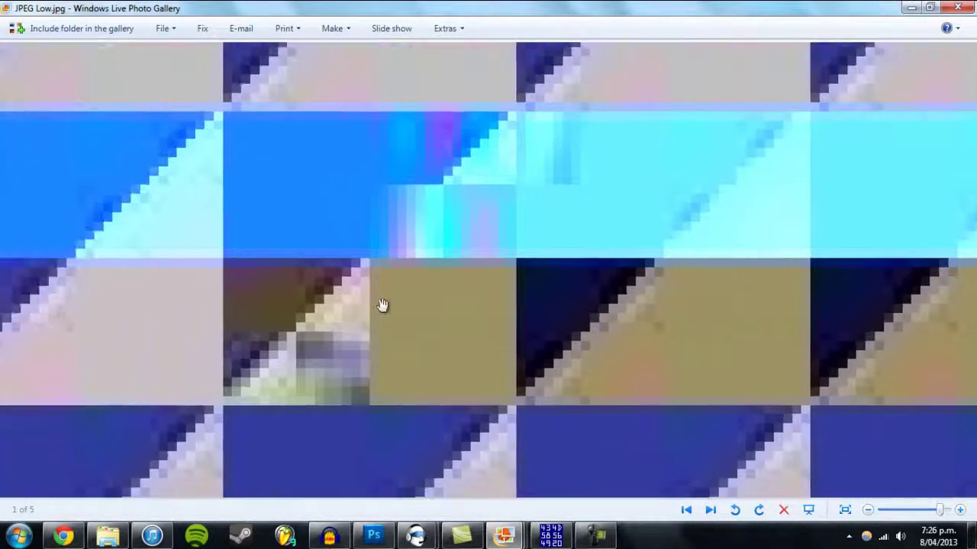
drag(609, 254, 611, 278)
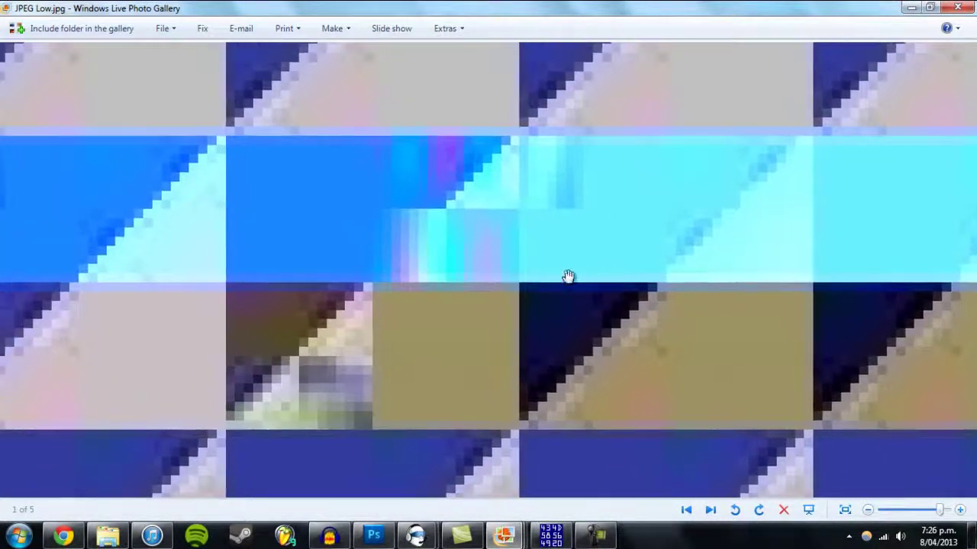
scroll(110, 220, up, 1)
drag(179, 228, 775, 244)
drag(360, 258, 348, 222)
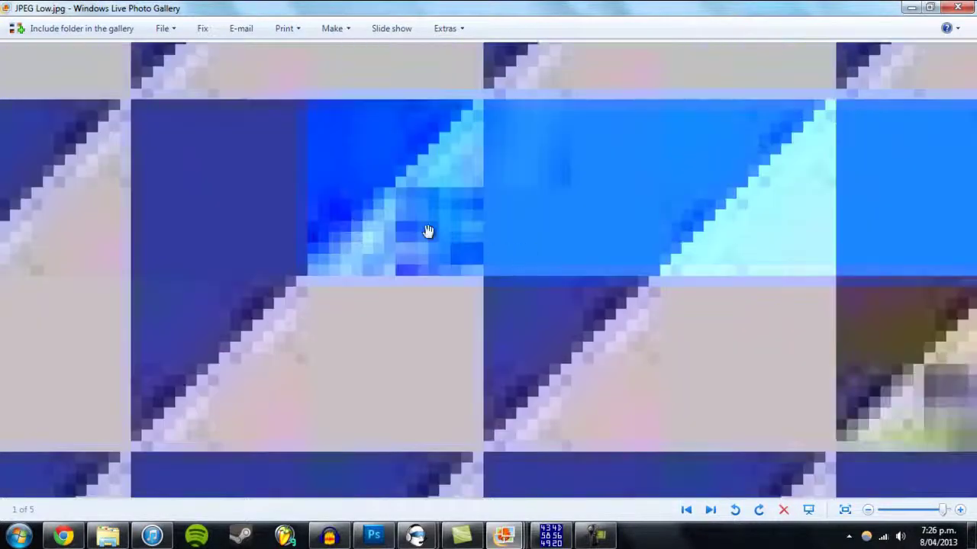
scroll(495, 252, up, 1)
drag(710, 249, 580, 251)
scroll(602, 243, down, 3)
scroll(648, 240, down, 1)
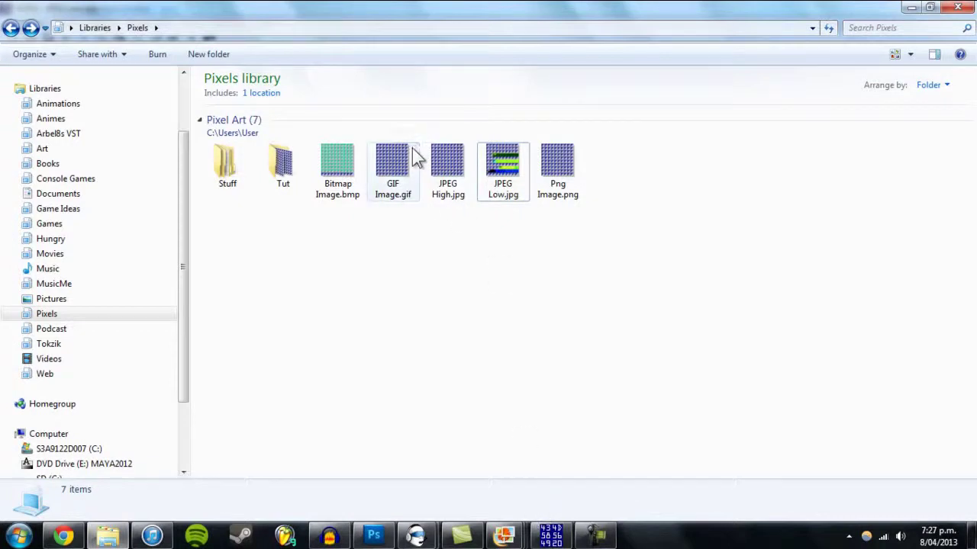
Step: Switch to XVI32 and open Png Image.png from the Pixel Art folder for hex editing
click(398, 162)
click(556, 163)
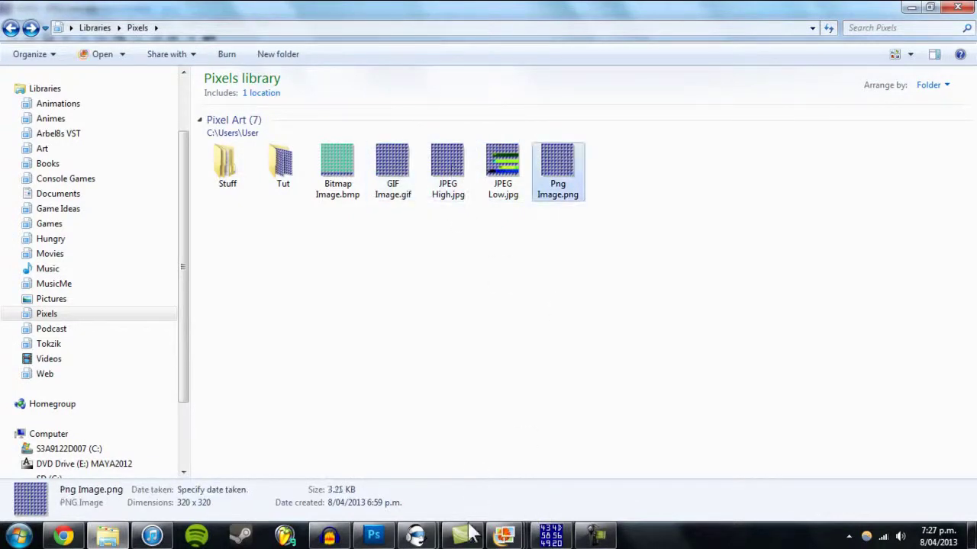
click(544, 536)
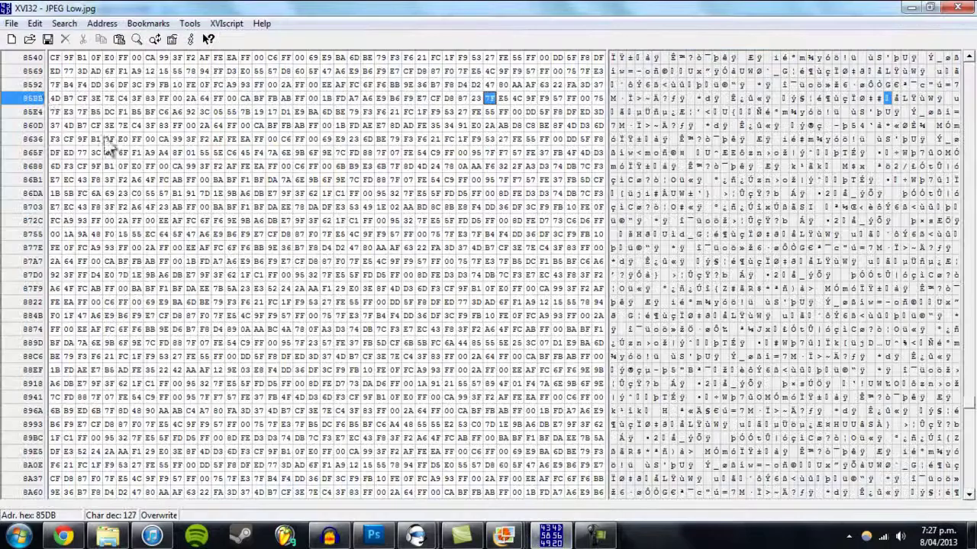
click(11, 23)
click(36, 55)
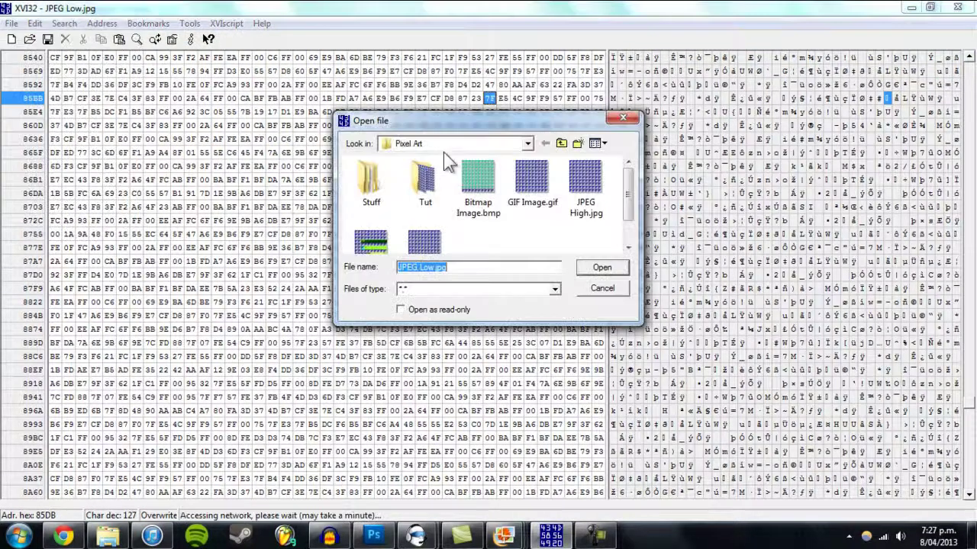
double_click(428, 243)
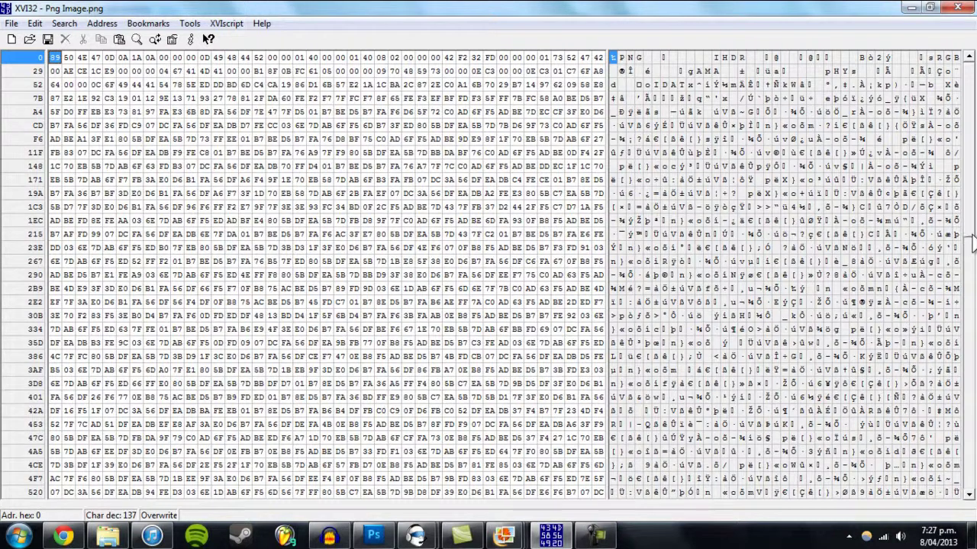
Step: Overwrite the byte at address 27F in row 267 of the PNG data with 6A and save the file
scroll(971, 243, down, 4)
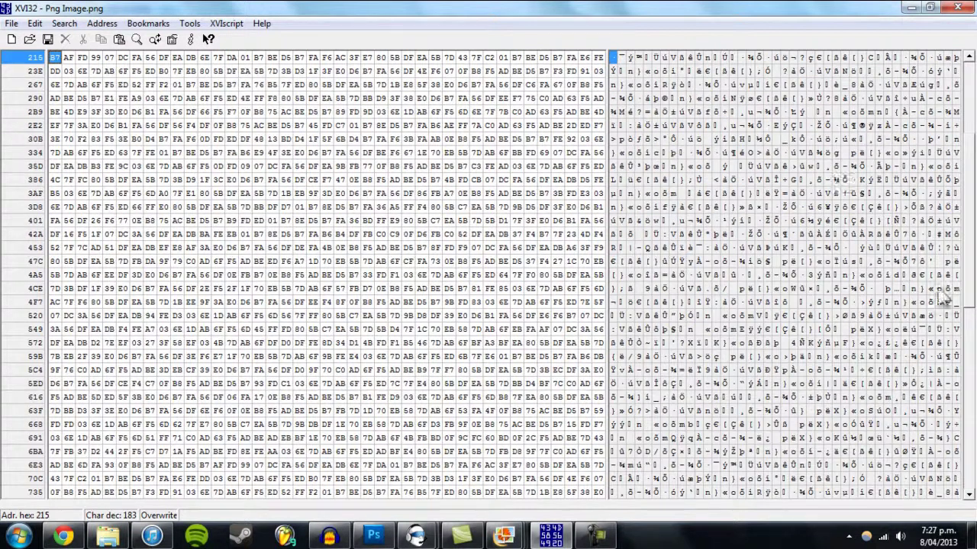
drag(970, 301, 972, 201)
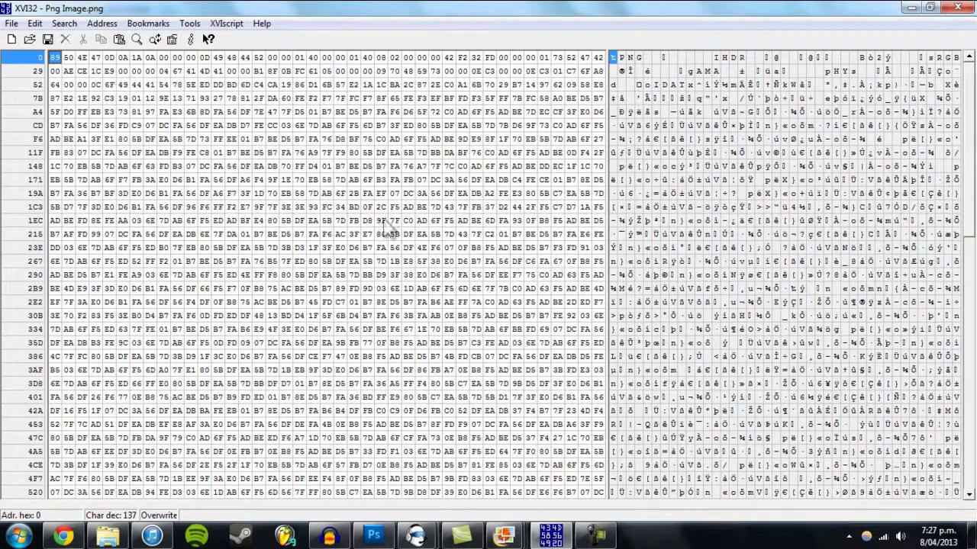
click(380, 221)
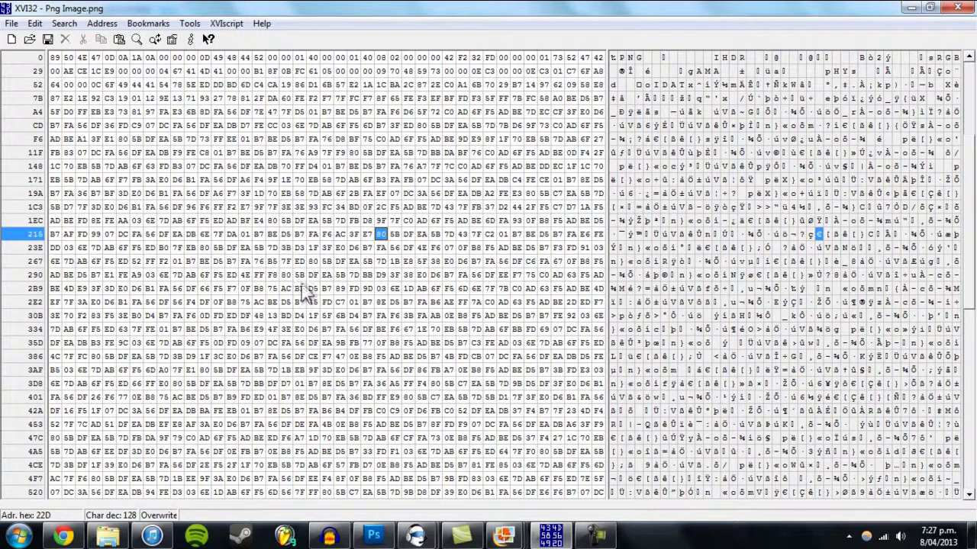
click(378, 247)
click(300, 235)
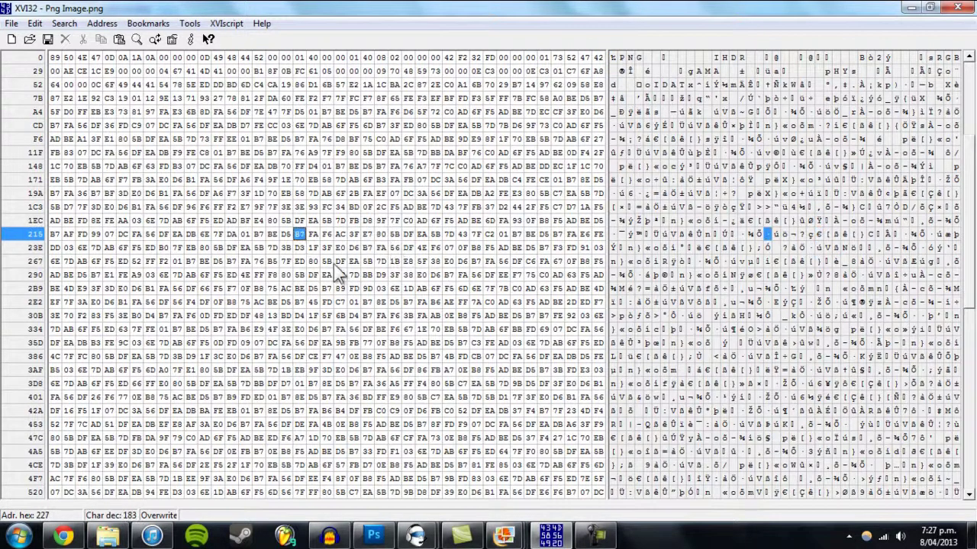
click(354, 288)
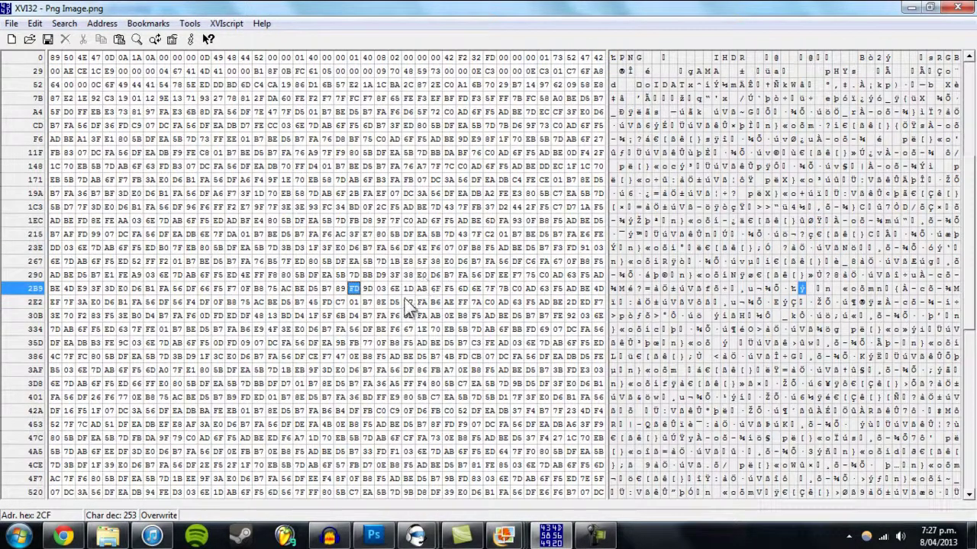
click(380, 261)
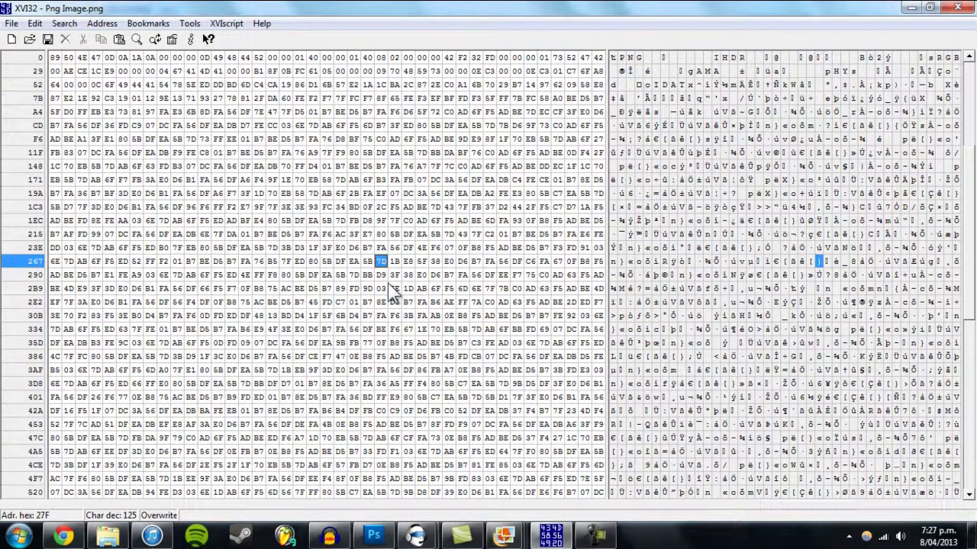
text(6A)
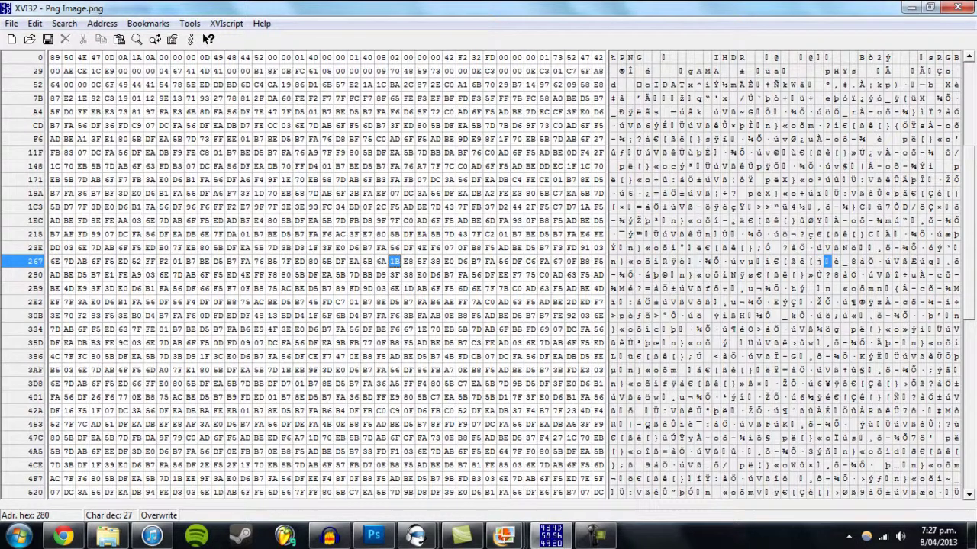
click(11, 23)
click(31, 107)
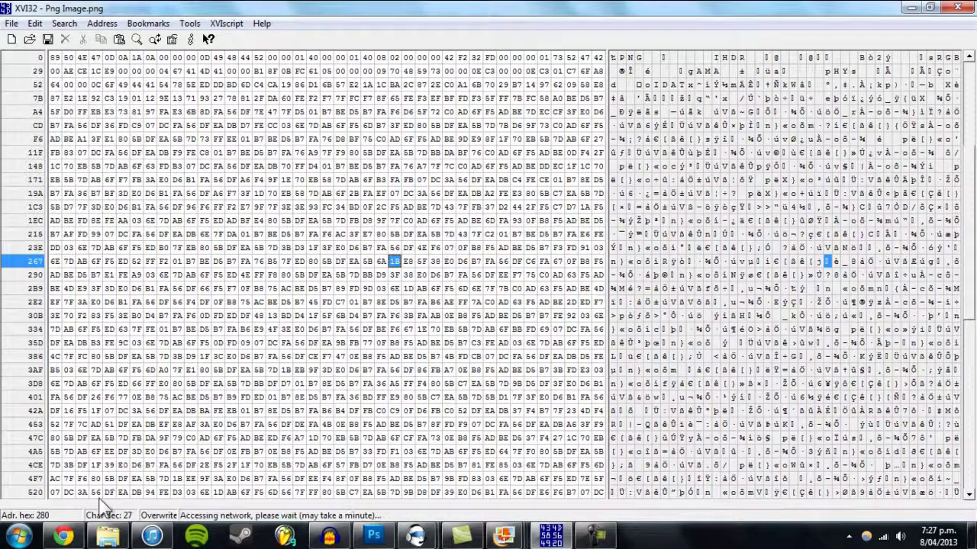
Step: Open Png Image.png from the Pixels library and inspect how the single-byte edit affected the picture
click(108, 537)
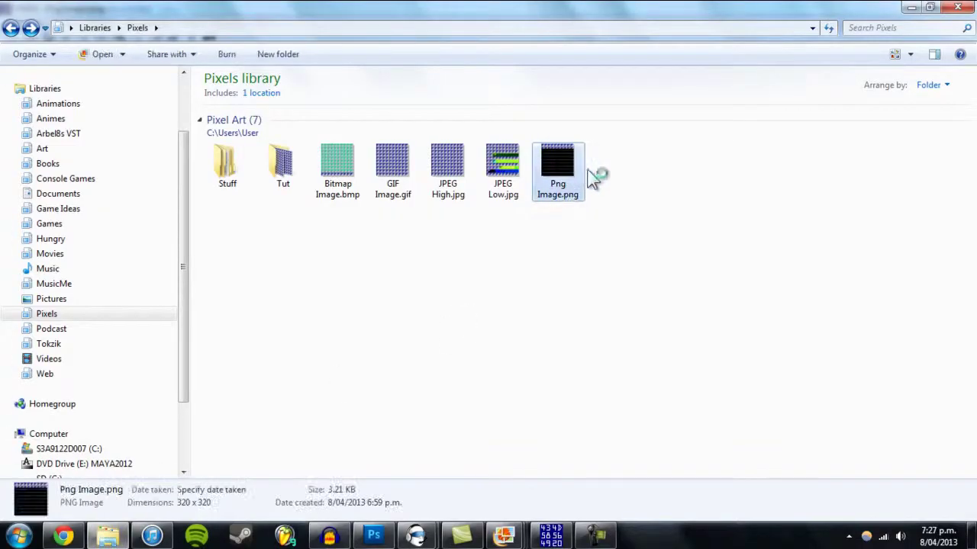
double_click(550, 199)
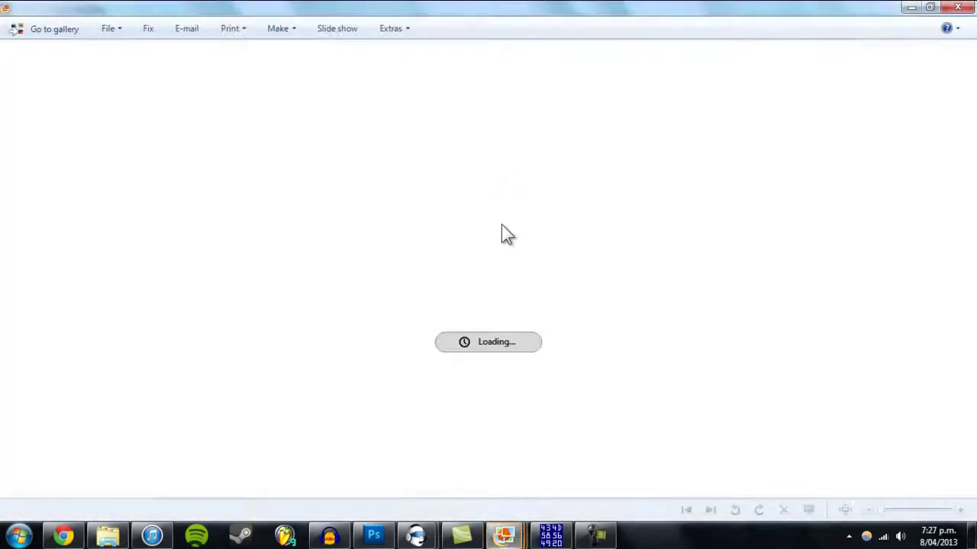
scroll(507, 290, up, 4)
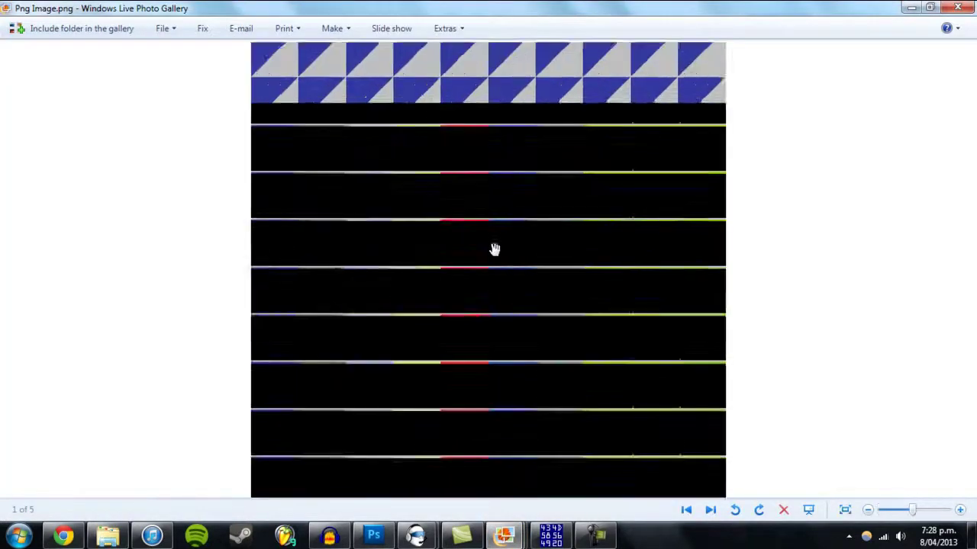
drag(490, 170, 503, 217)
scroll(620, 244, down, 4)
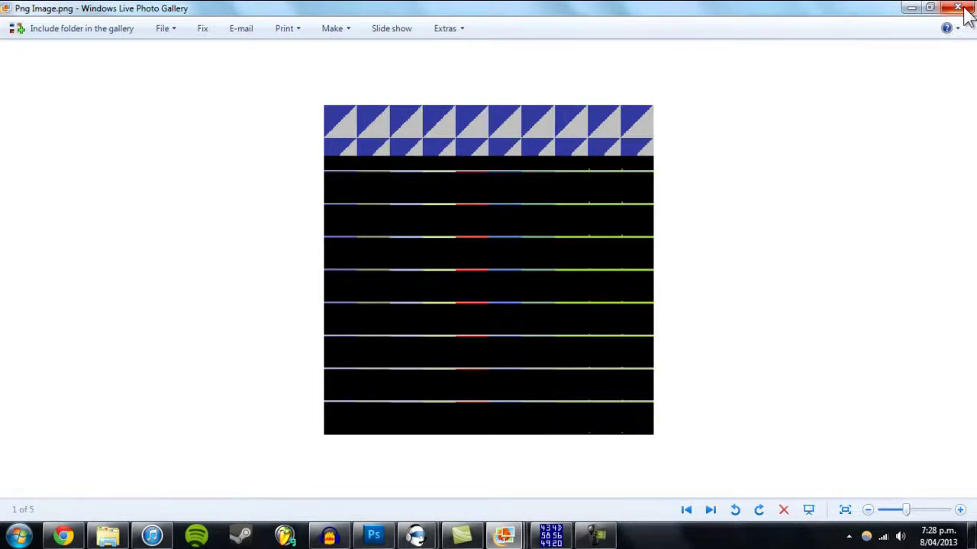
Step: Switch to XVI32 and open GIF Image.gif from the Pixel Art folder for hex editing
mouse_move(566, 538)
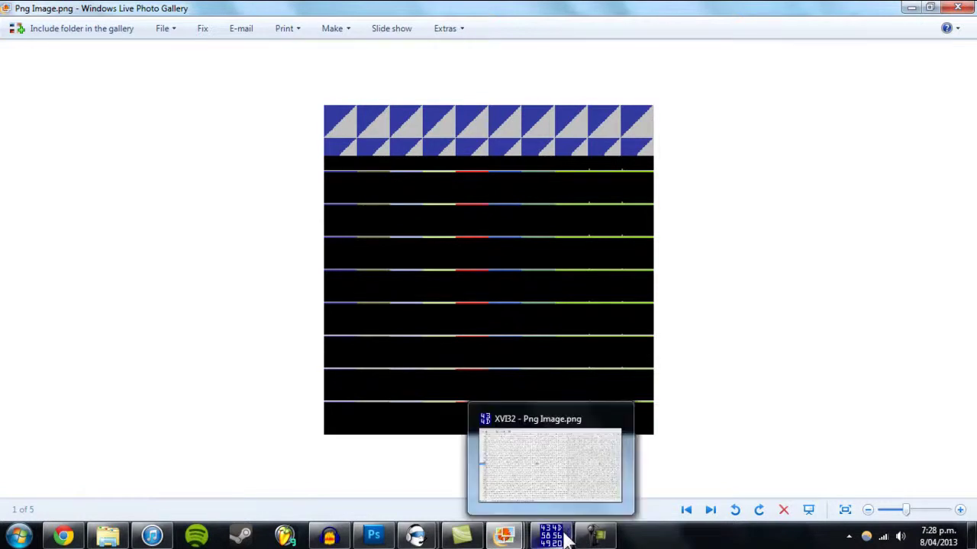
click(560, 481)
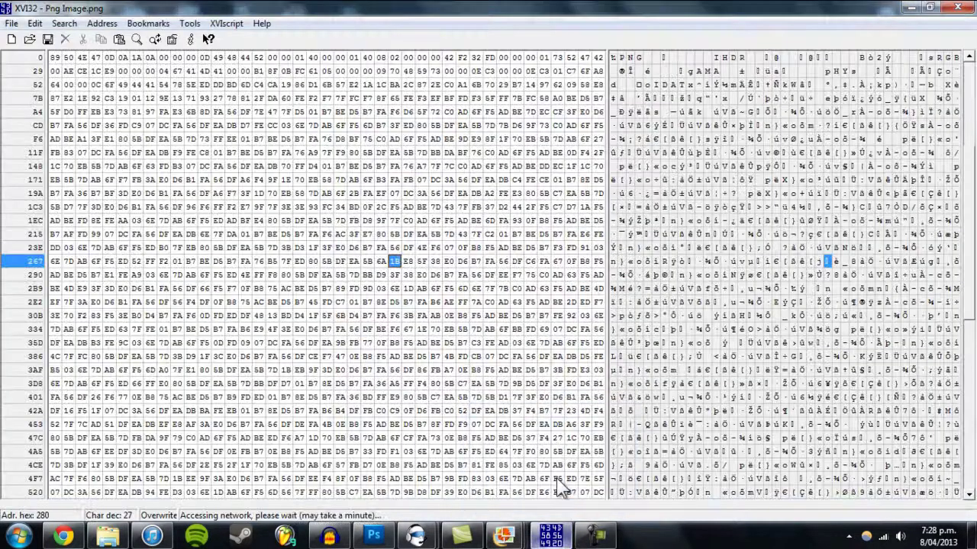
click(11, 24)
click(33, 56)
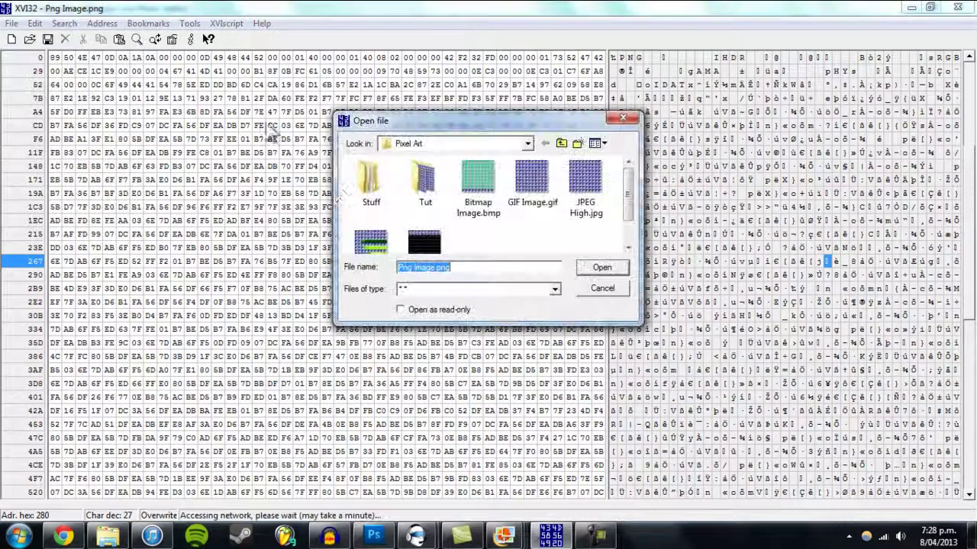
double_click(533, 188)
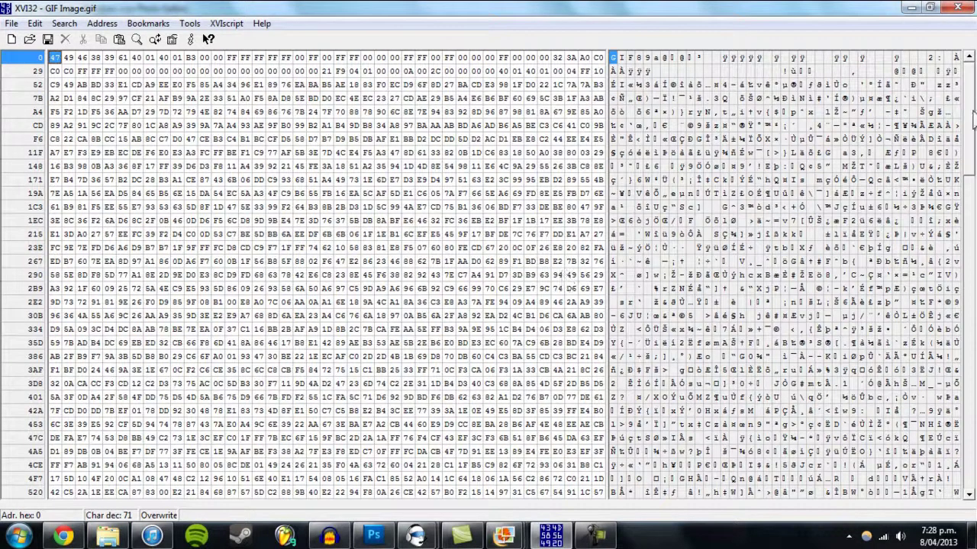
Step: Overwrite one byte in row 6E3 and one byte in row 8F8 of the GIF data with 35
click(969, 172)
click(327, 221)
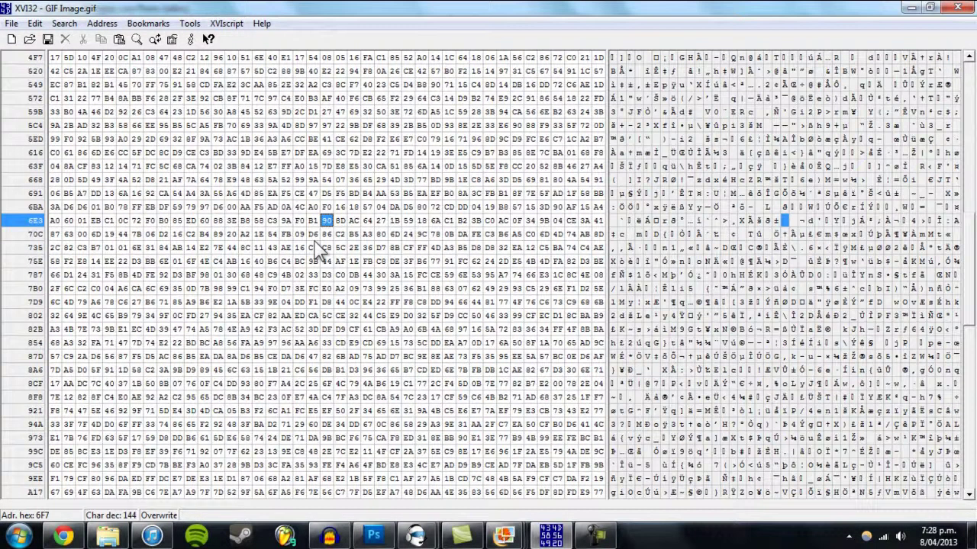
text(35)
click(258, 397)
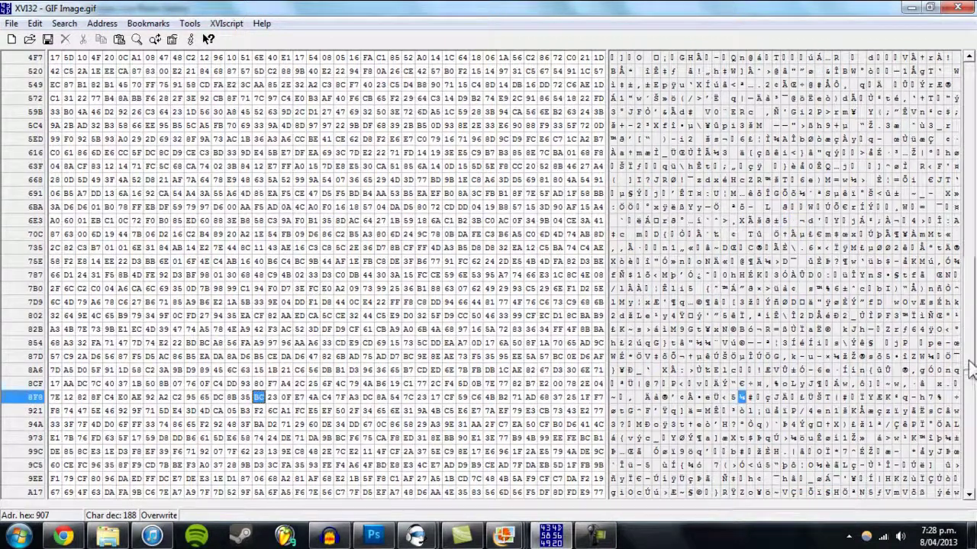
Step: Overwrite single bytes in rows EBC, CA7, C2C and BDA of the GIF data with 35
click(969, 438)
click(395, 329)
click(110, 153)
click(394, 111)
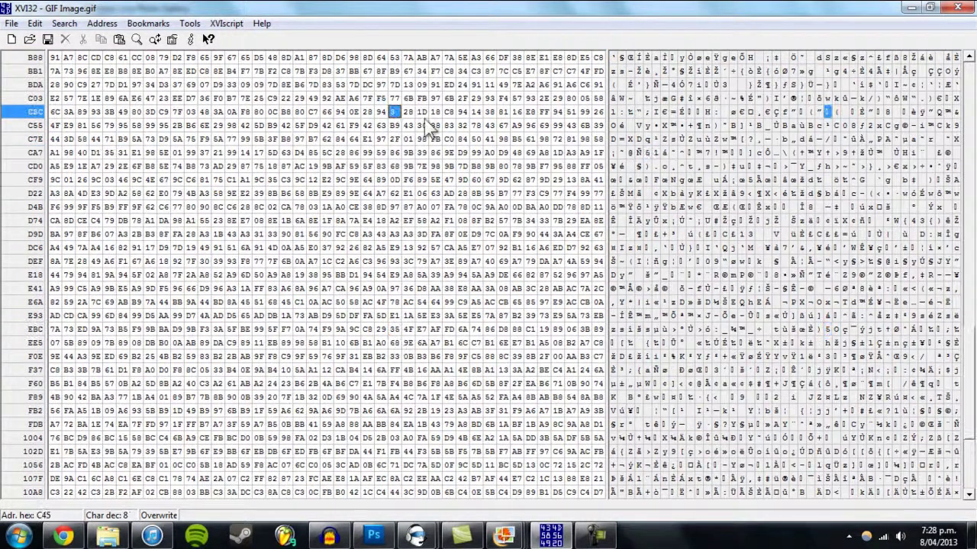
click(471, 84)
text(35)
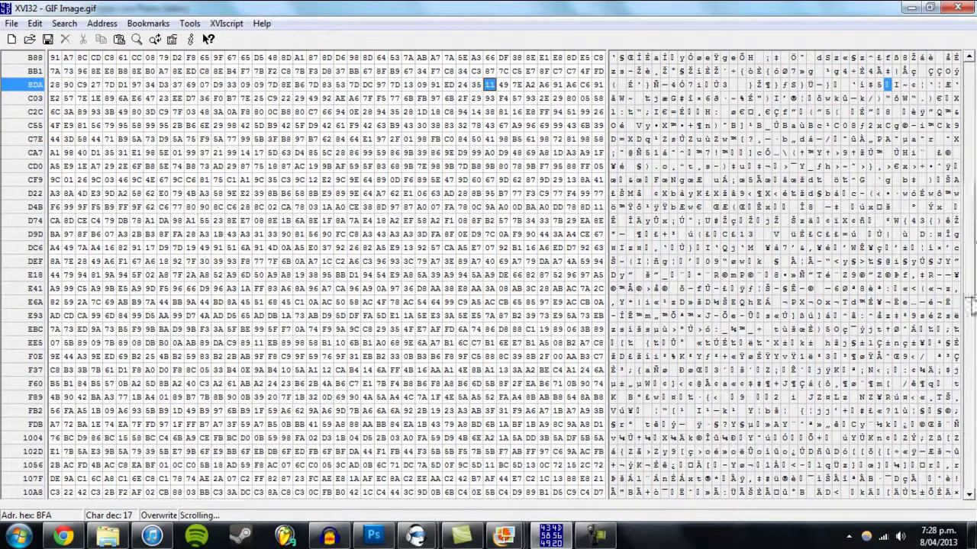
Step: Overwrite one byte in row 4F7 and two bytes in row 401 of the GIF data with 35
drag(972, 335, 971, 164)
click(339, 206)
text(35)
click(517, 124)
text(35)
click(109, 125)
text(35)
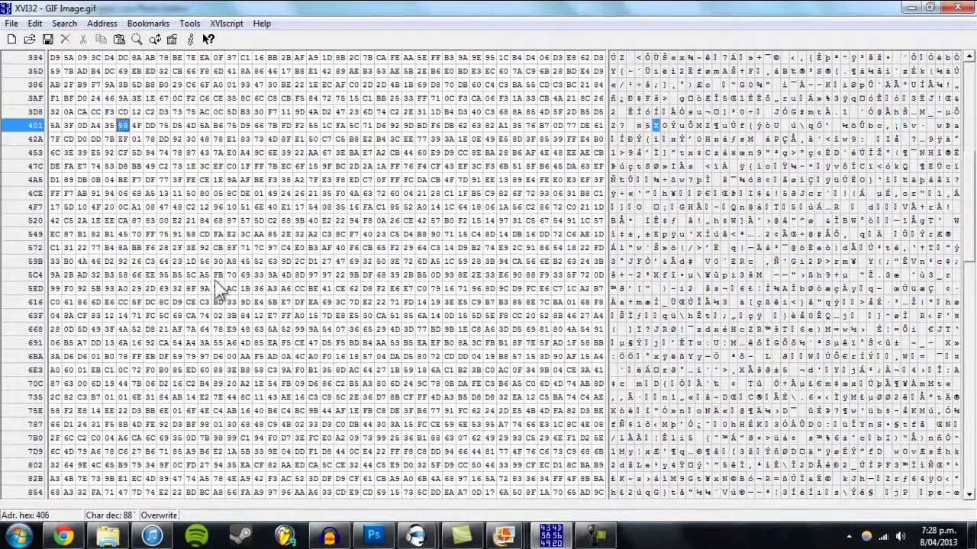
Step: Overwrite one byte in row 63F and another in row 401 with 35, and close the GIF file with its changes saved
click(244, 315)
drag(970, 325, 967, 226)
click(380, 207)
text(35)
click(12, 23)
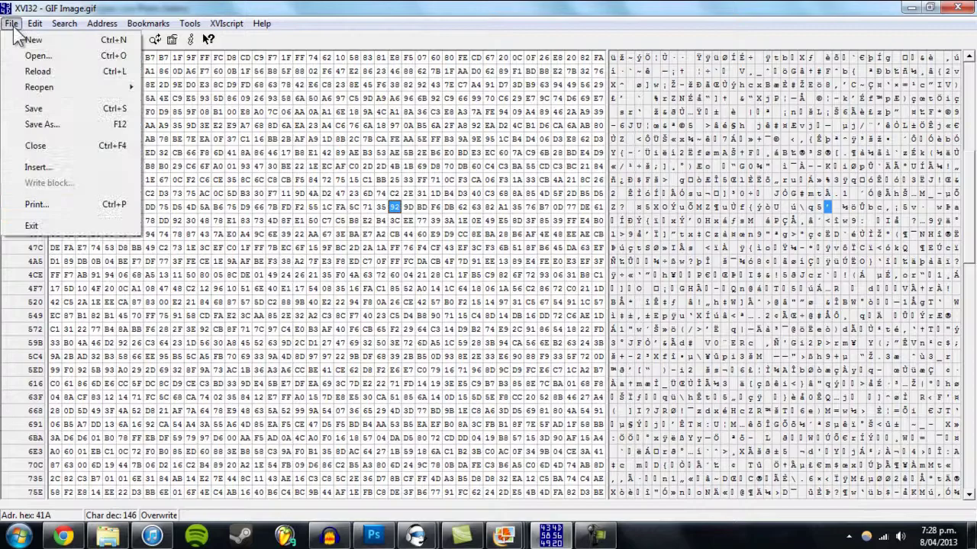
click(58, 145)
Step: Open GIF Image.gif from the Pixels library in the browser and close the unrelated web page tab
click(402, 168)
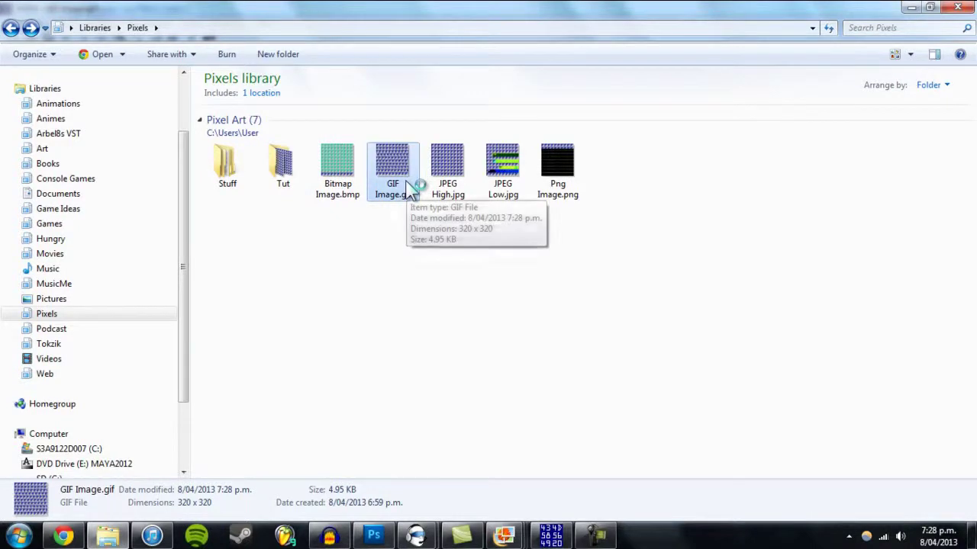
key(Return)
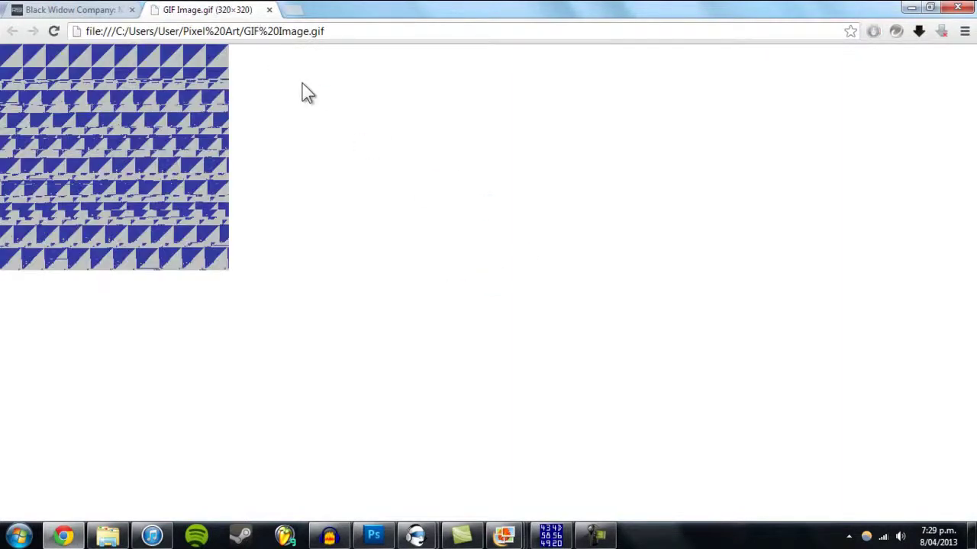
click(132, 9)
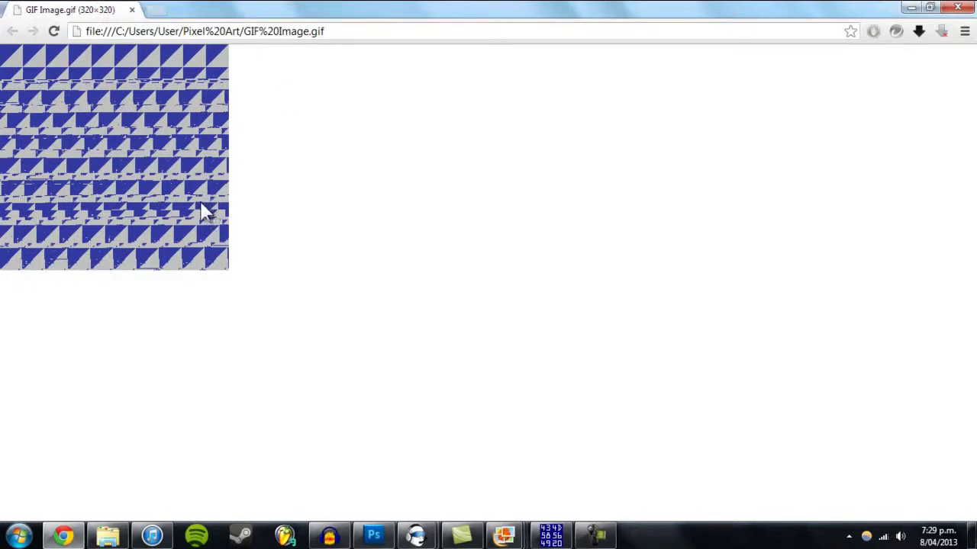
Step: Enlarge the GIF to 500% and examine the glitched rows of triangles down the image
click(964, 32)
click(925, 178)
click(925, 178)
click(925, 179)
click(924, 179)
click(924, 179)
click(925, 179)
click(925, 179)
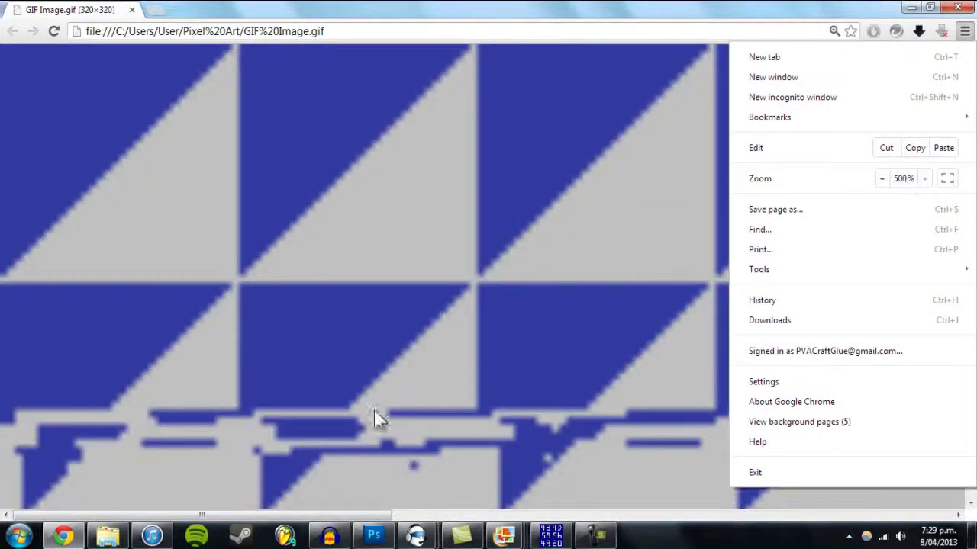
click(392, 388)
scroll(398, 396, down, 1)
scroll(398, 396, down, 1)
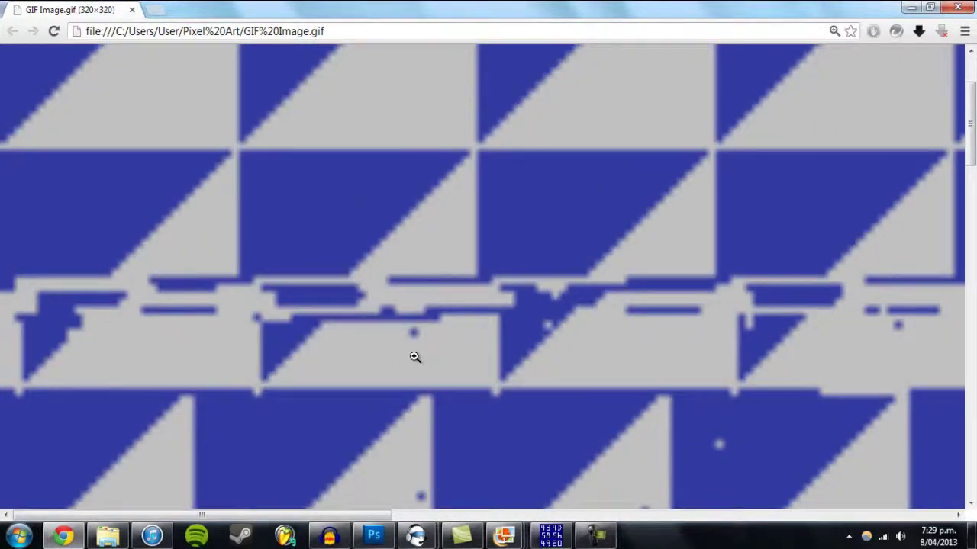
scroll(397, 350, down, 3)
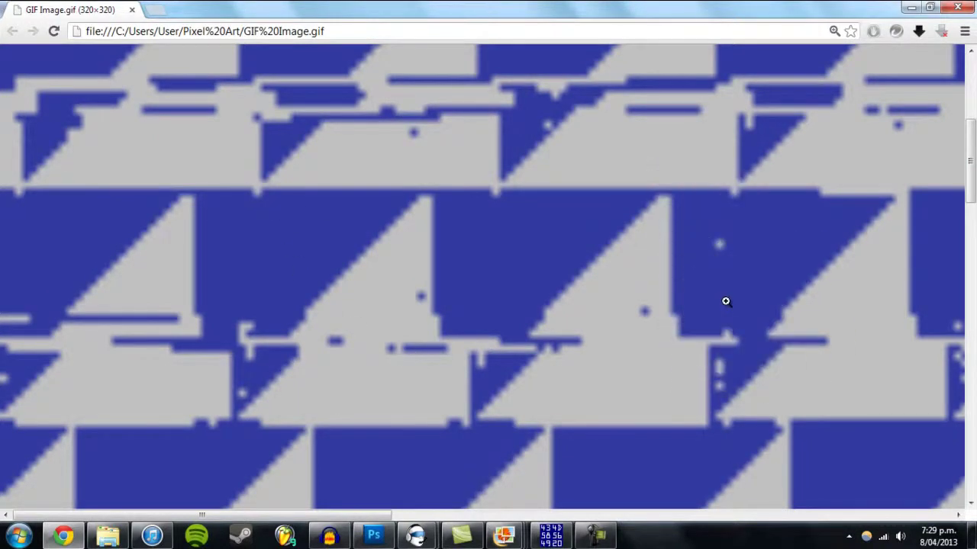
scroll(669, 271, down, 15)
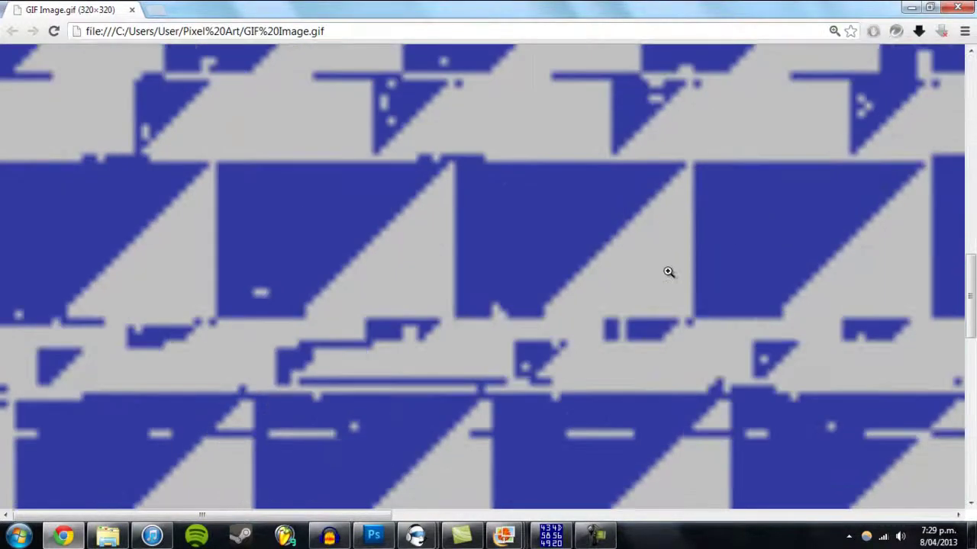
Step: Reset the page zoom to 100% and view the whole glitched GIF
click(964, 31)
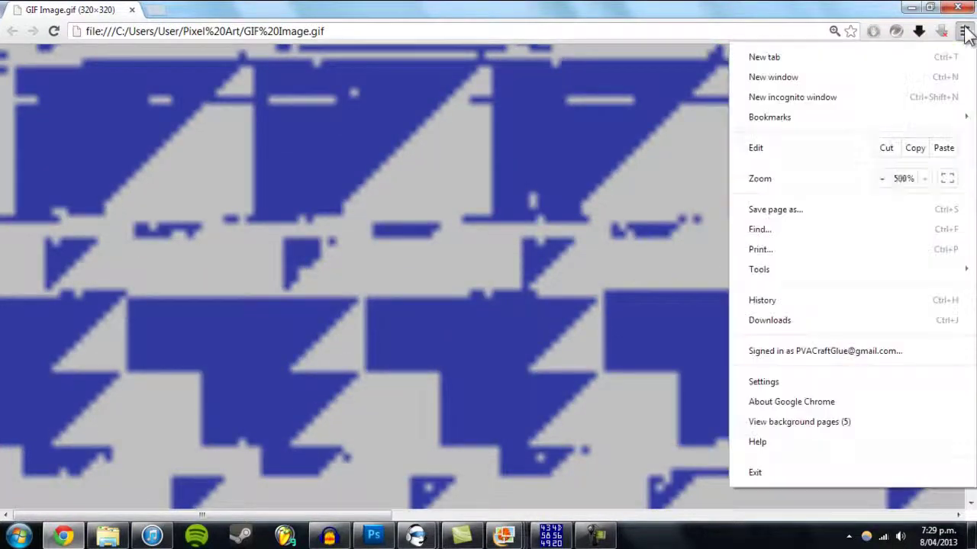
click(883, 178)
click(883, 179)
click(883, 178)
click(882, 178)
click(883, 179)
click(883, 178)
click(883, 178)
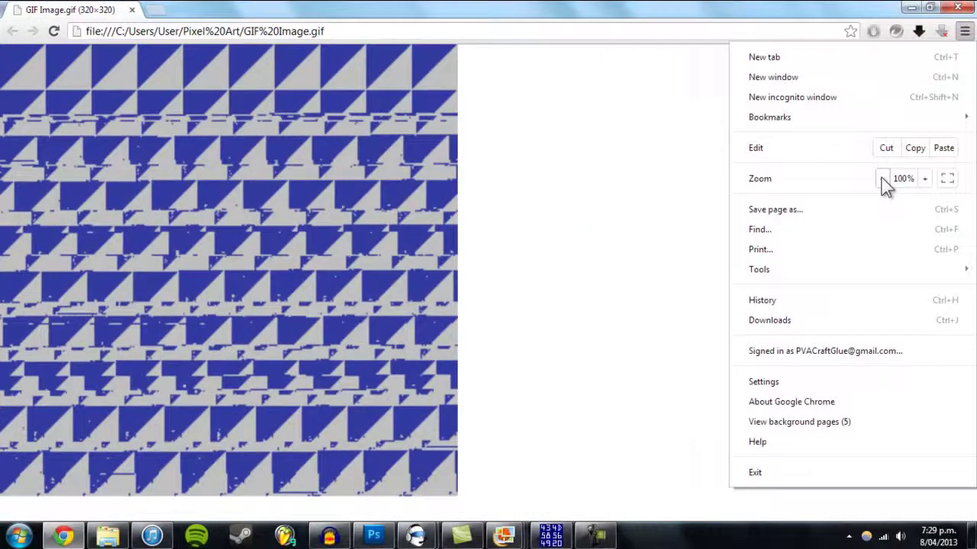
click(641, 330)
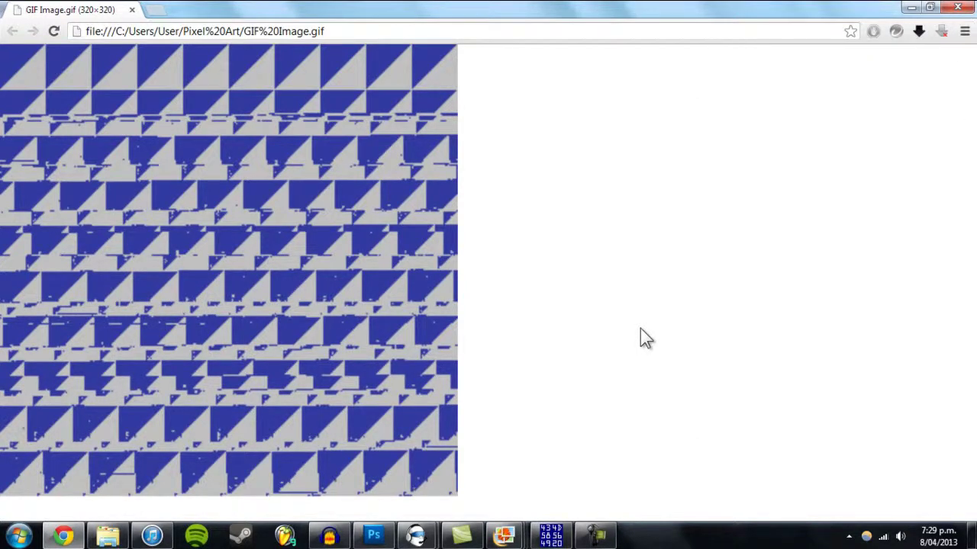